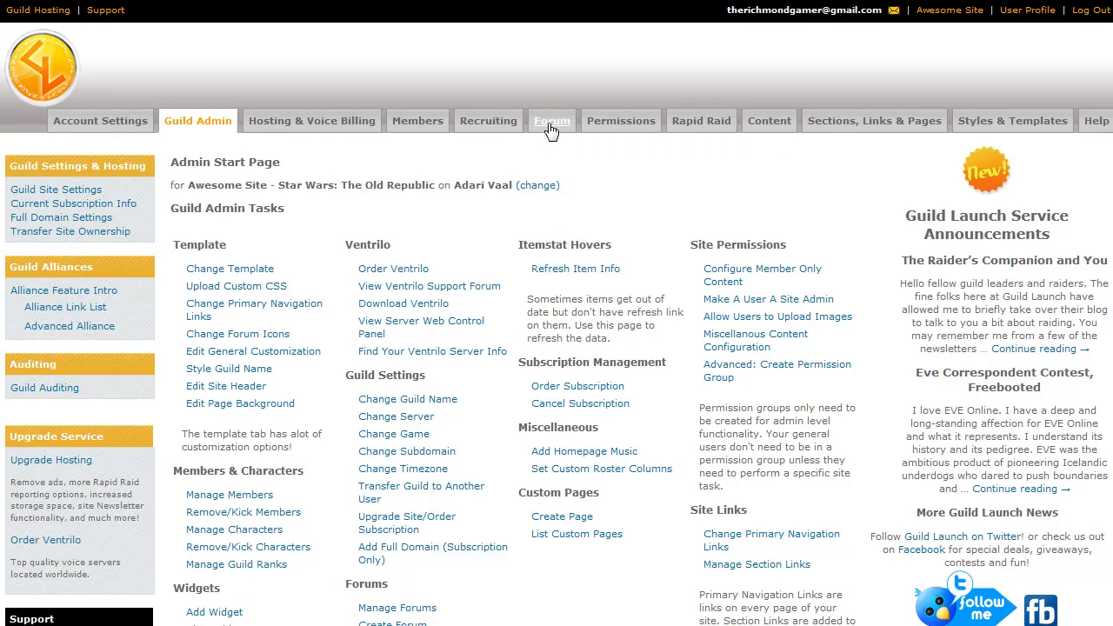
Step: Create a new forum category named 'Classes' in the forum administration
left_click(551, 124)
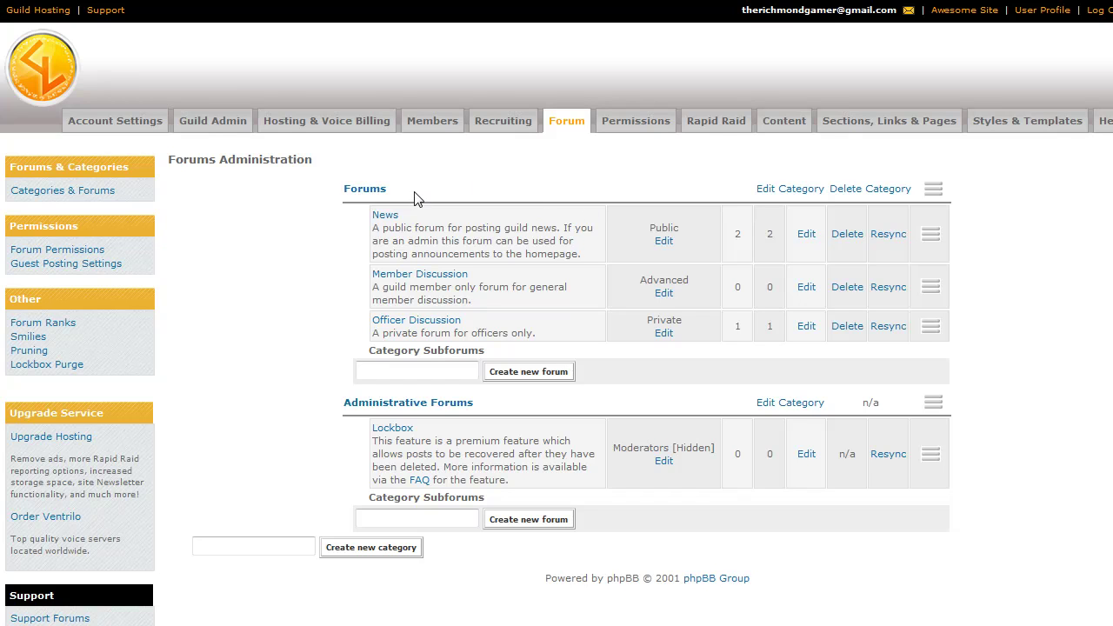
left_click_drag(407, 193, 343, 199)
left_click(288, 534)
type("Classes")
left_click(342, 549)
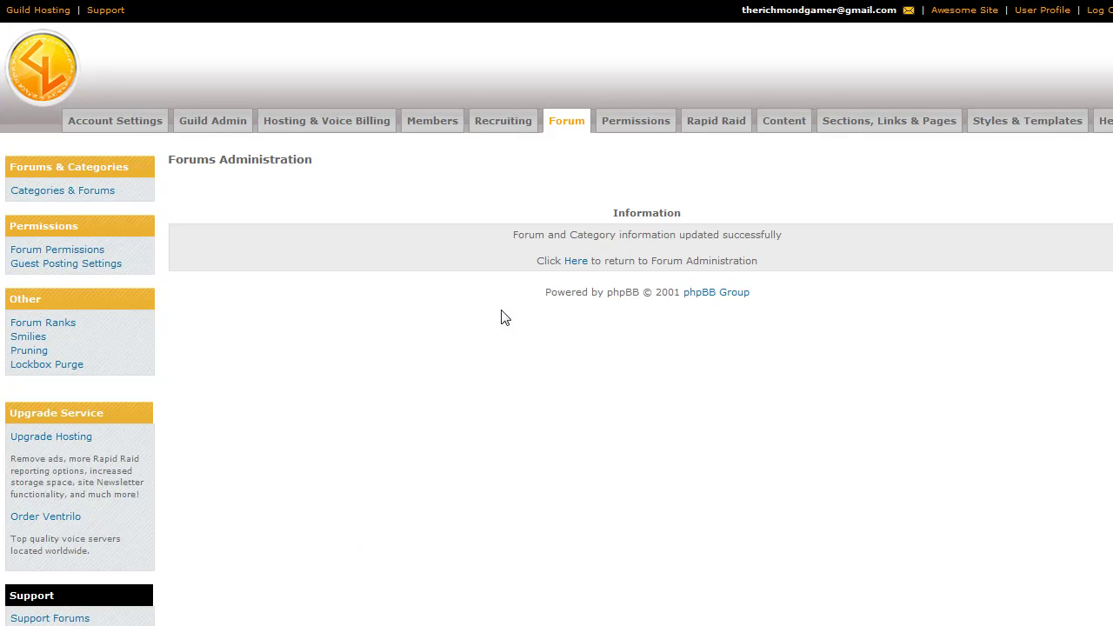
Step: Add a 'Mages' forum in the Classes category described 'Mages are awesome'
left_click(579, 265)
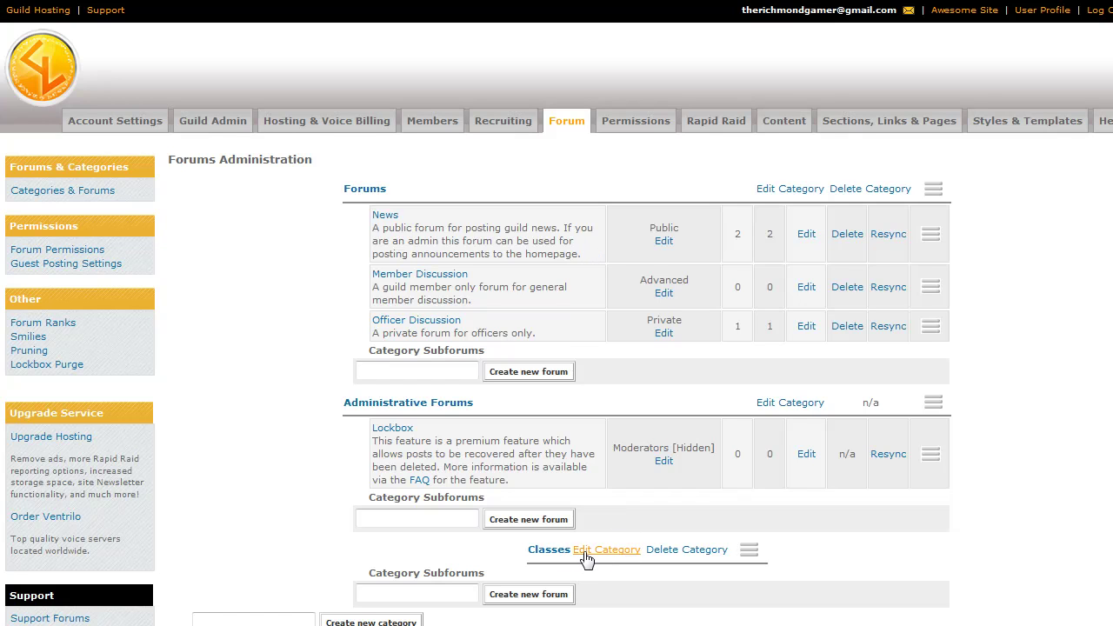
left_click(448, 590)
type("Mages")
left_click(513, 598)
left_click(366, 299)
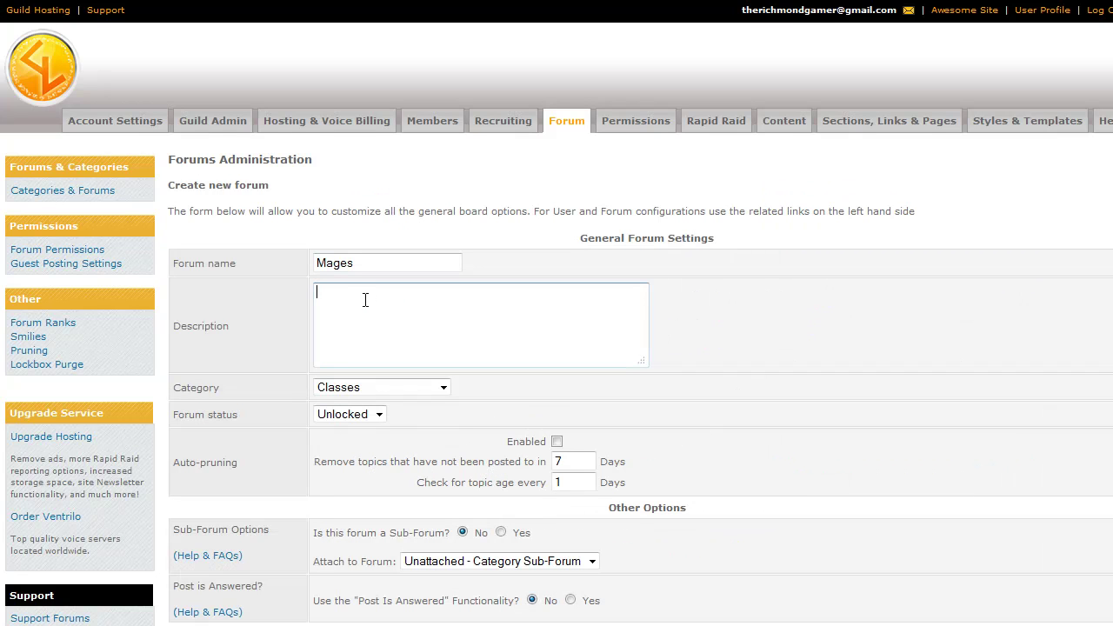
type("Mages are awesome.")
left_click(444, 388)
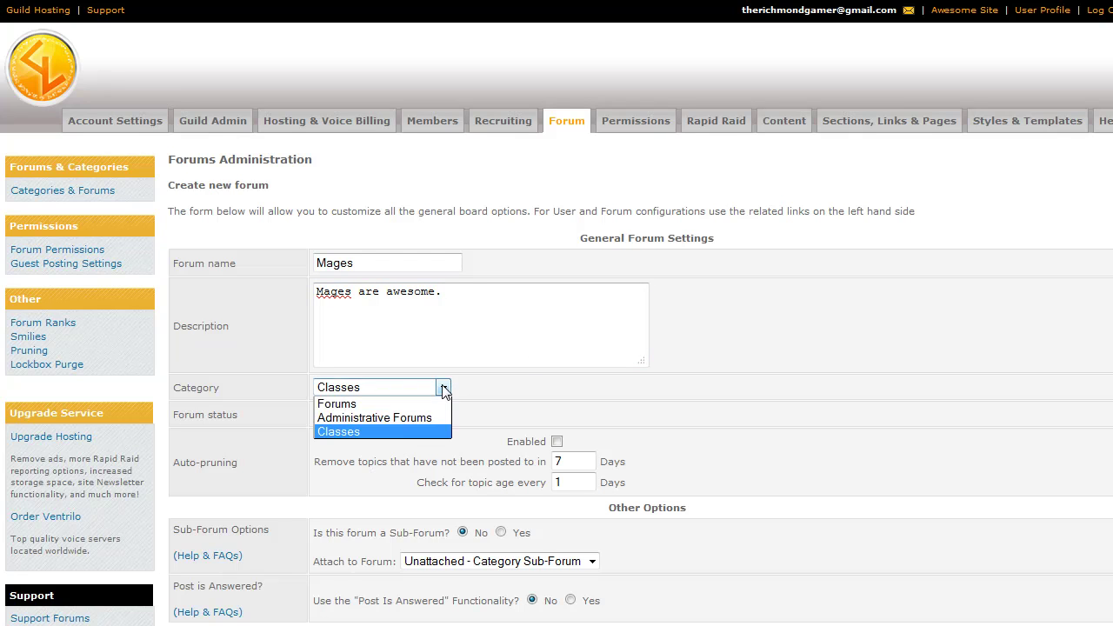
left_click(361, 432)
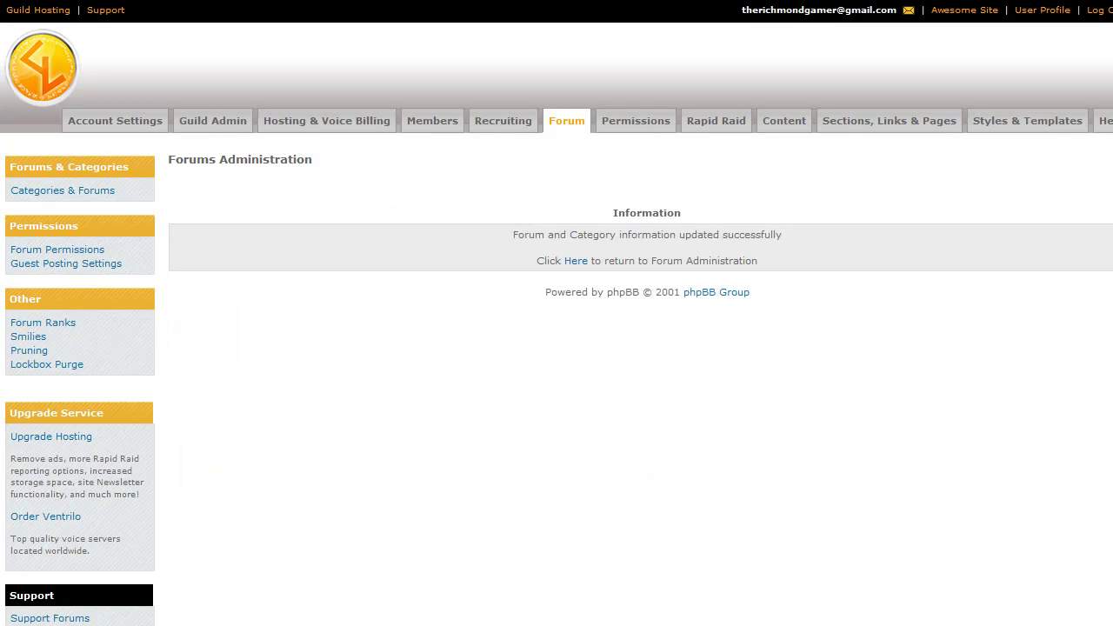
Step: Drag the Classes category row above Administrative Forums in the forum list
left_click(582, 265)
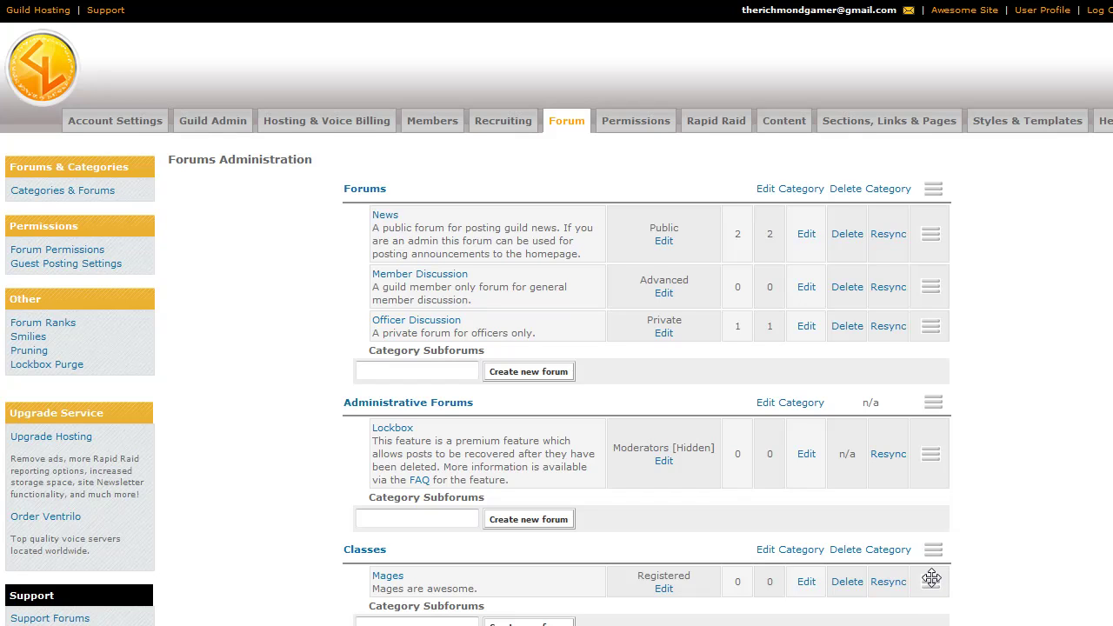
left_click_drag(931, 579, 915, 424)
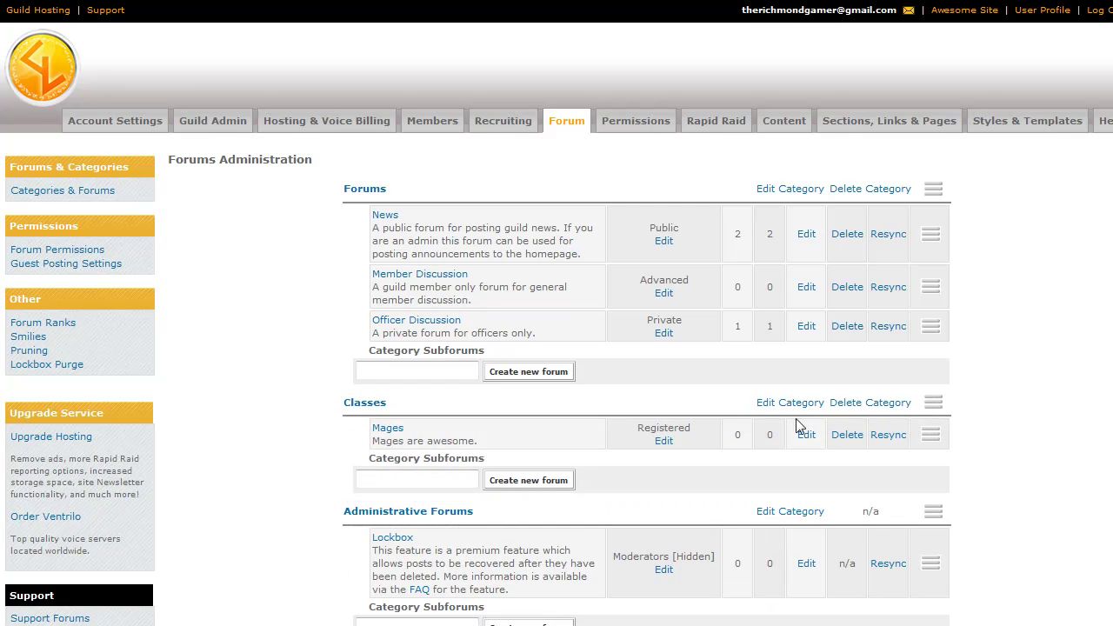
left_click(397, 478)
Step: Add a 'Druid' forum under Classes described 'Druids r 4 fites.'
type("Druid")
left_click(518, 486)
left_click(396, 329)
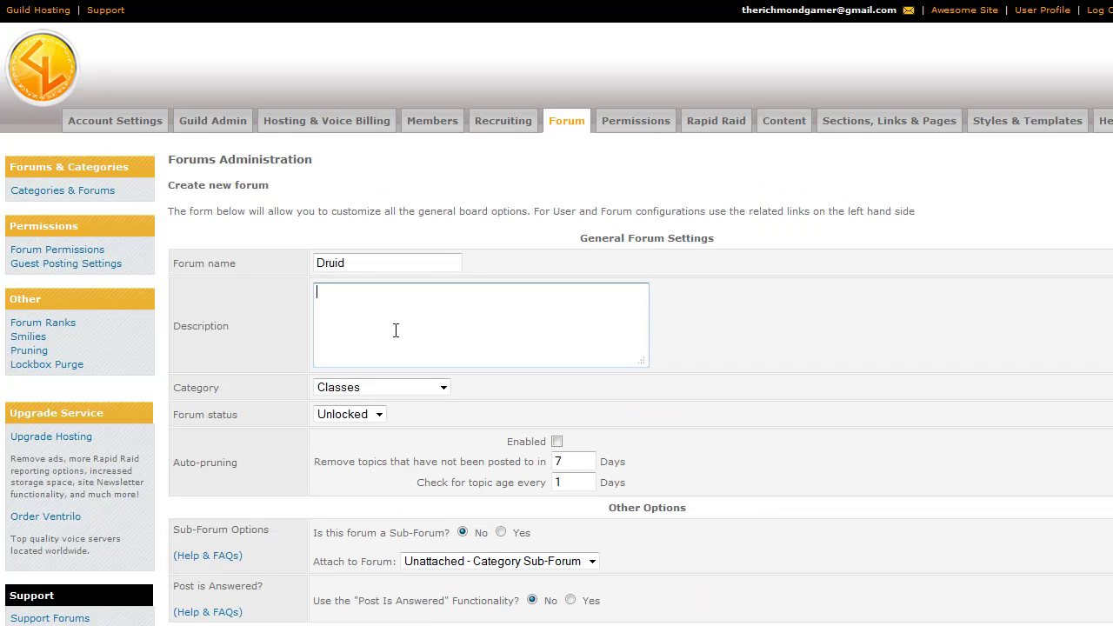
type("Druids r ")
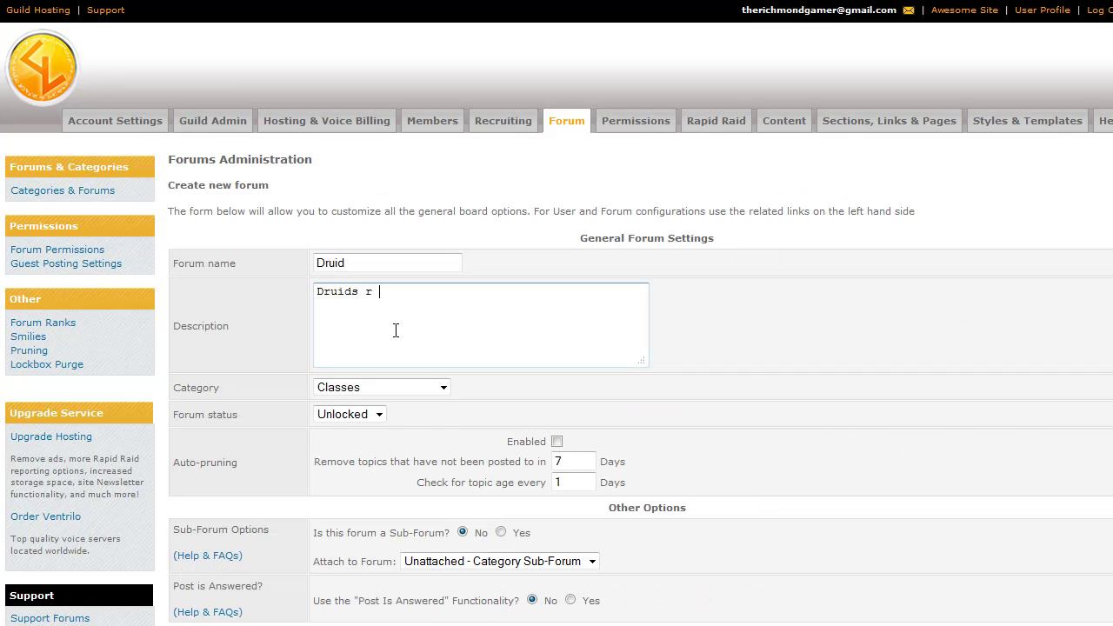
type("4 fites.")
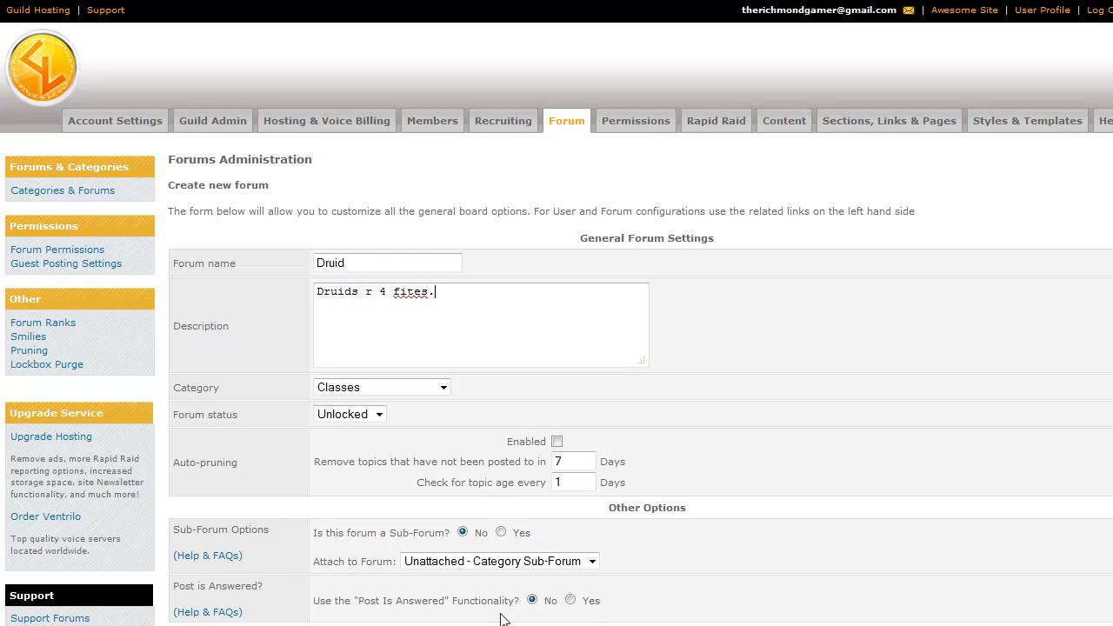
left_click_drag(316, 601, 520, 600)
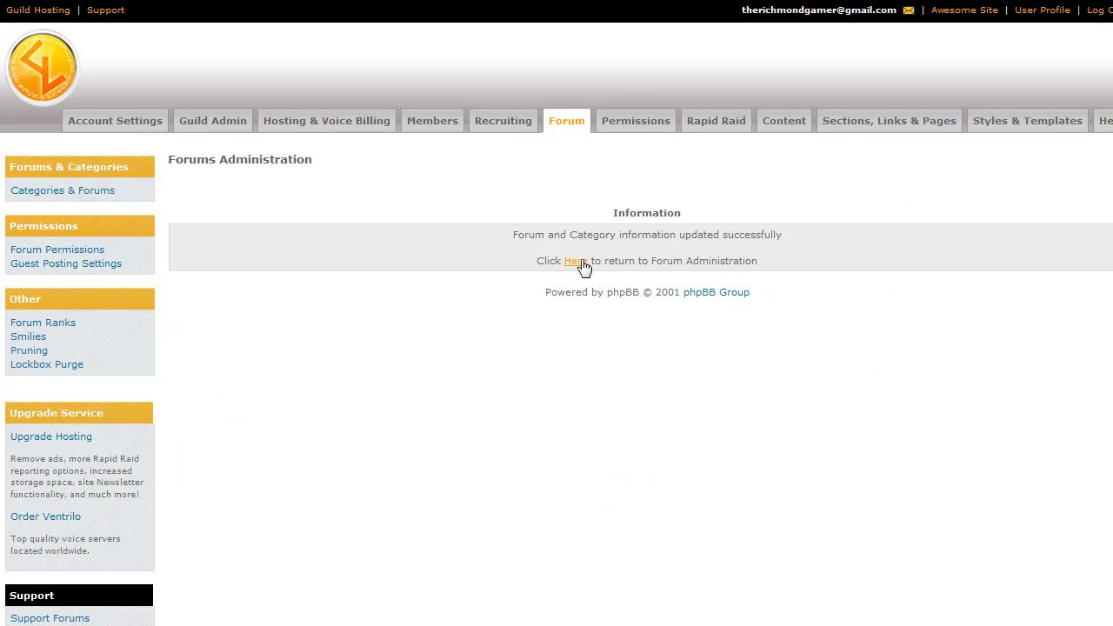
left_click(581, 262)
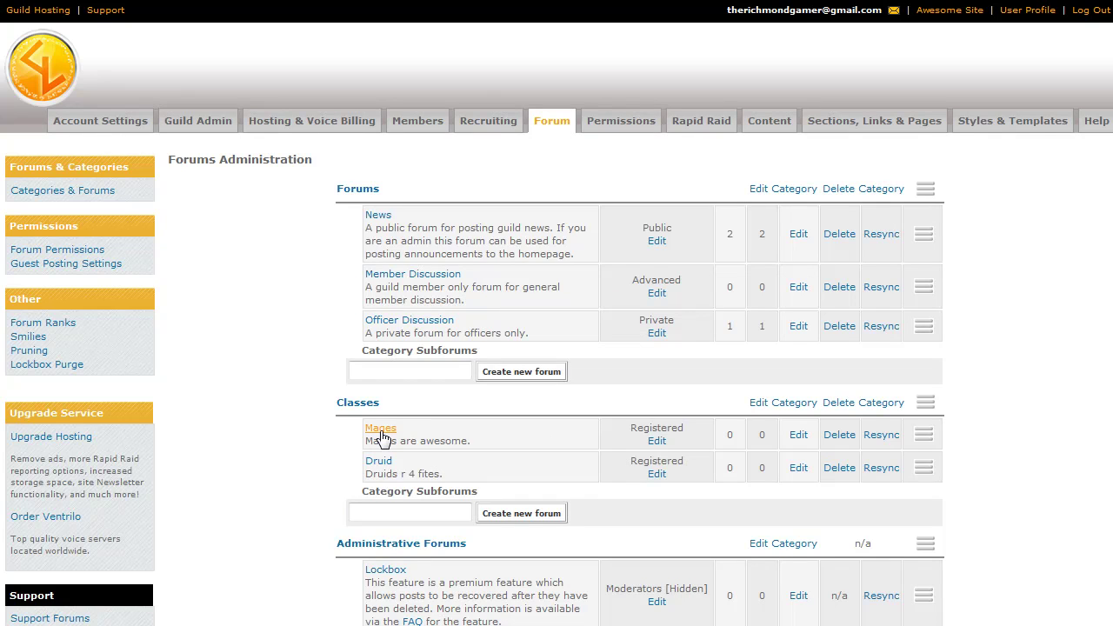
Step: Create a 'Fire Spec' forum described 'Burn things!' as a sub-forum attached to Mages
left_click(394, 520)
left_click(392, 514)
type("Fire Spec")
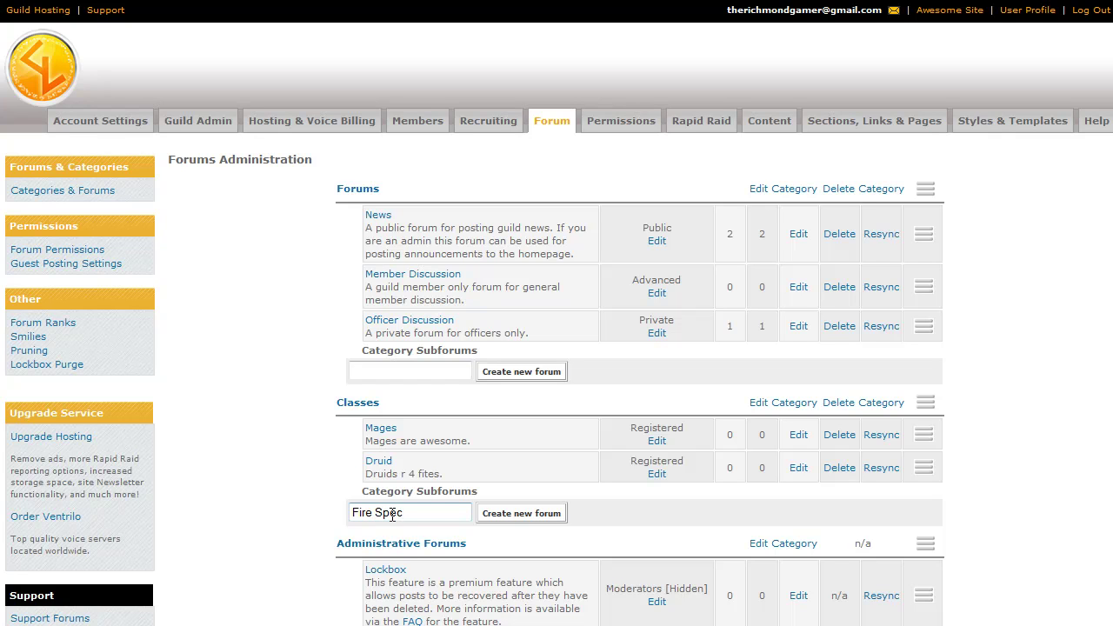
left_click(513, 514)
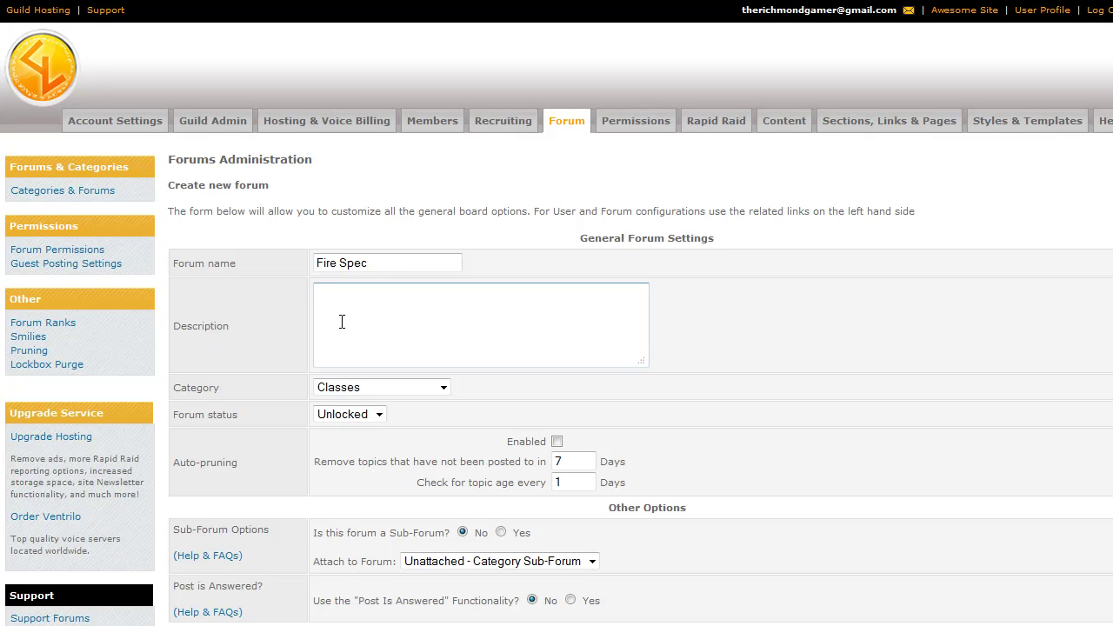
type("Burn things!")
left_click(502, 532)
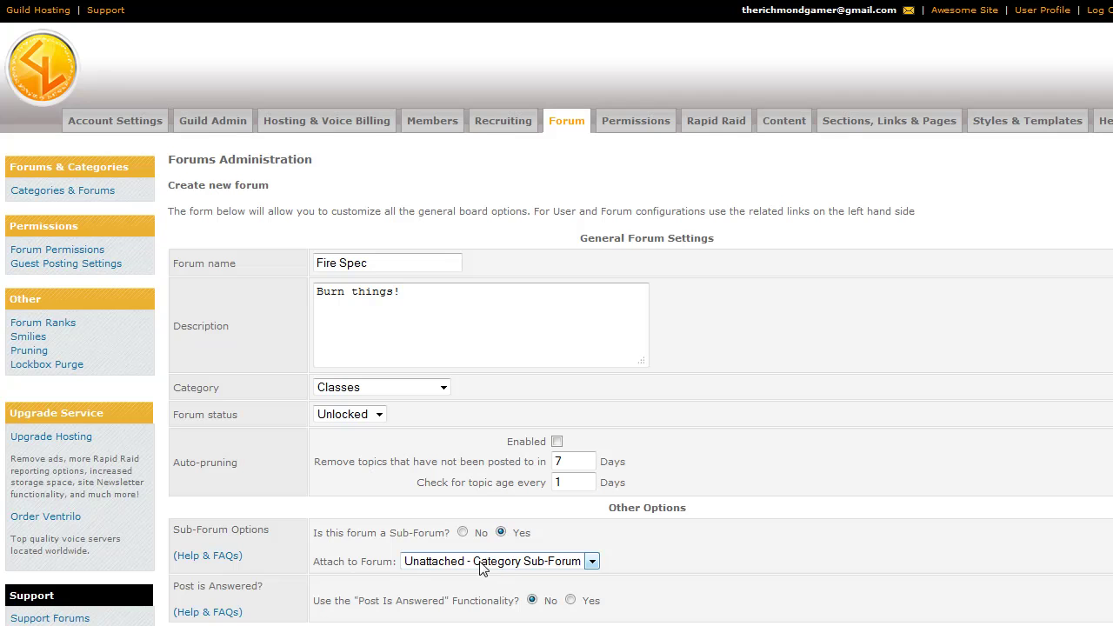
left_click(444, 562)
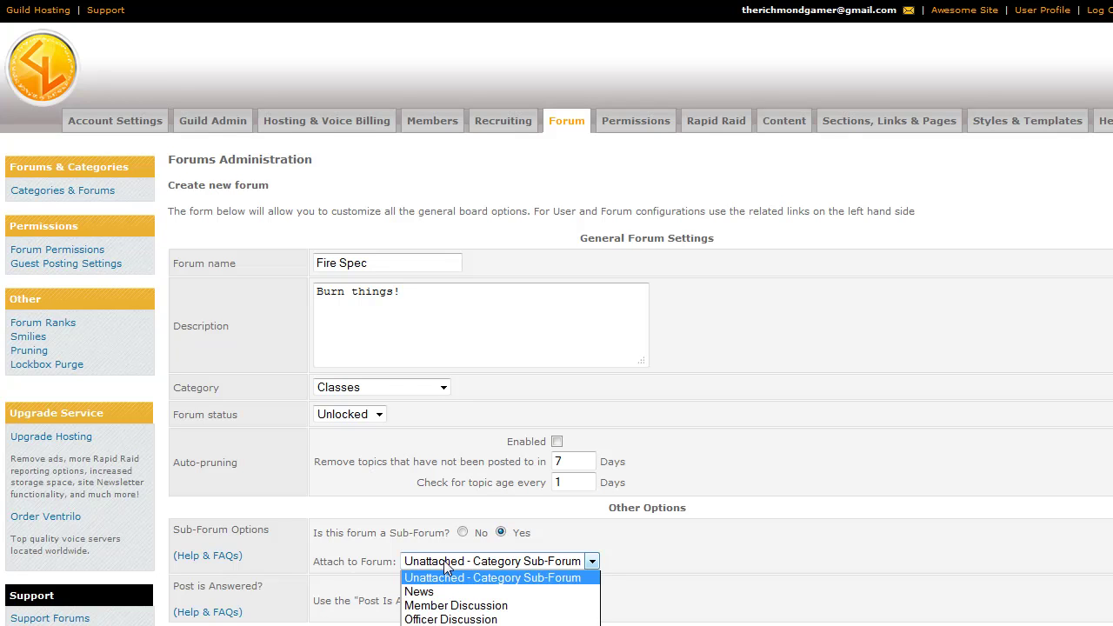
left_click(500, 561)
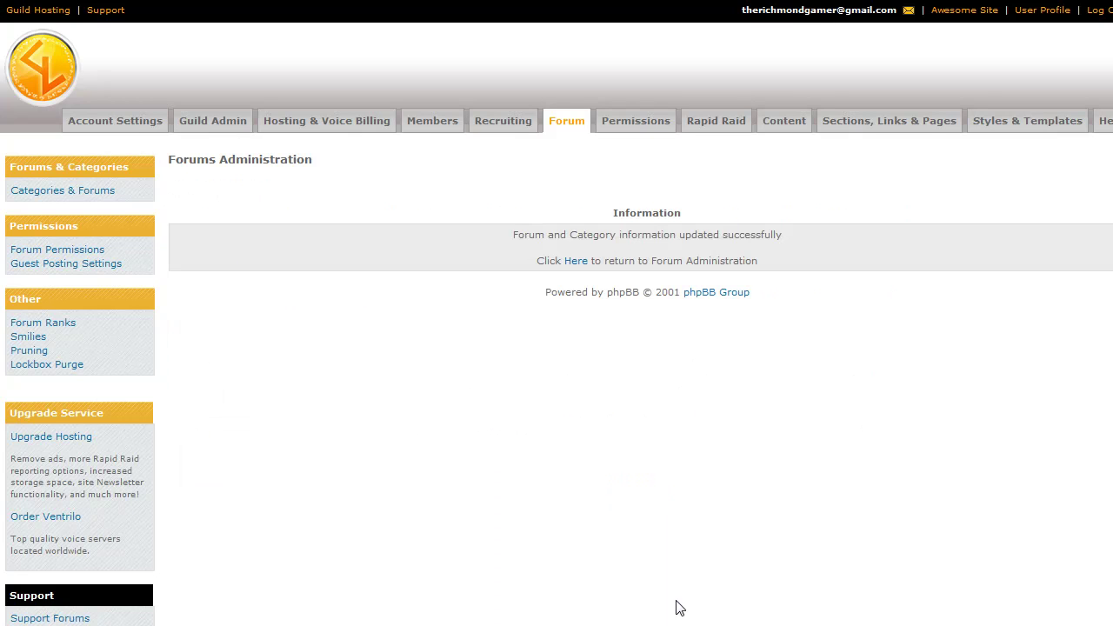
left_click(576, 262)
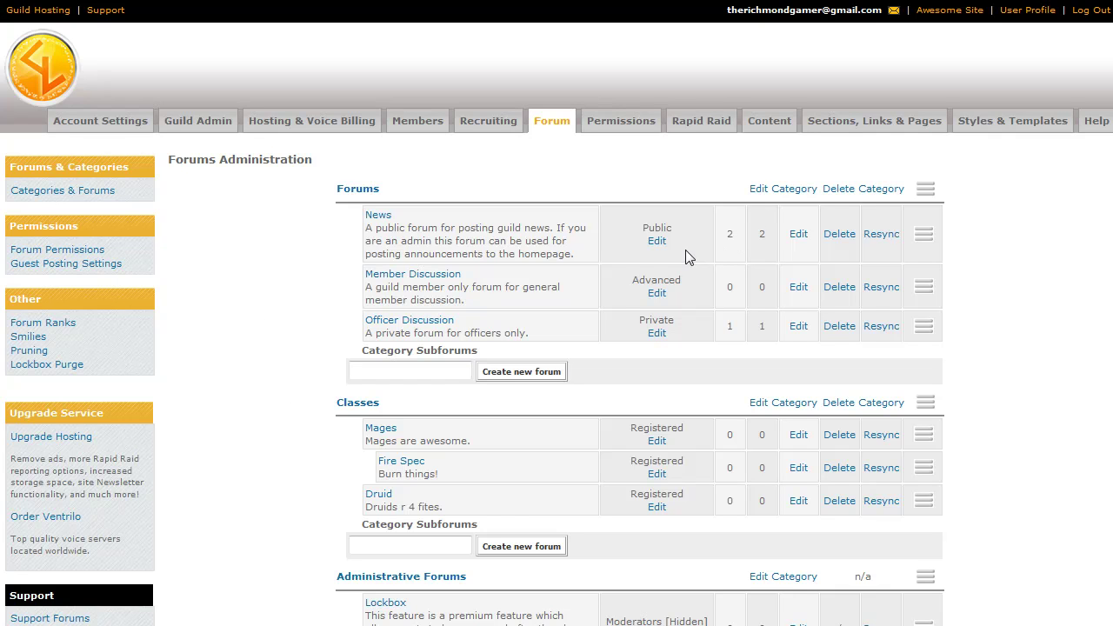
Step: Check the News forum's permission settings, then go to the Forum Permissions page
left_click(660, 248)
left_click(657, 244)
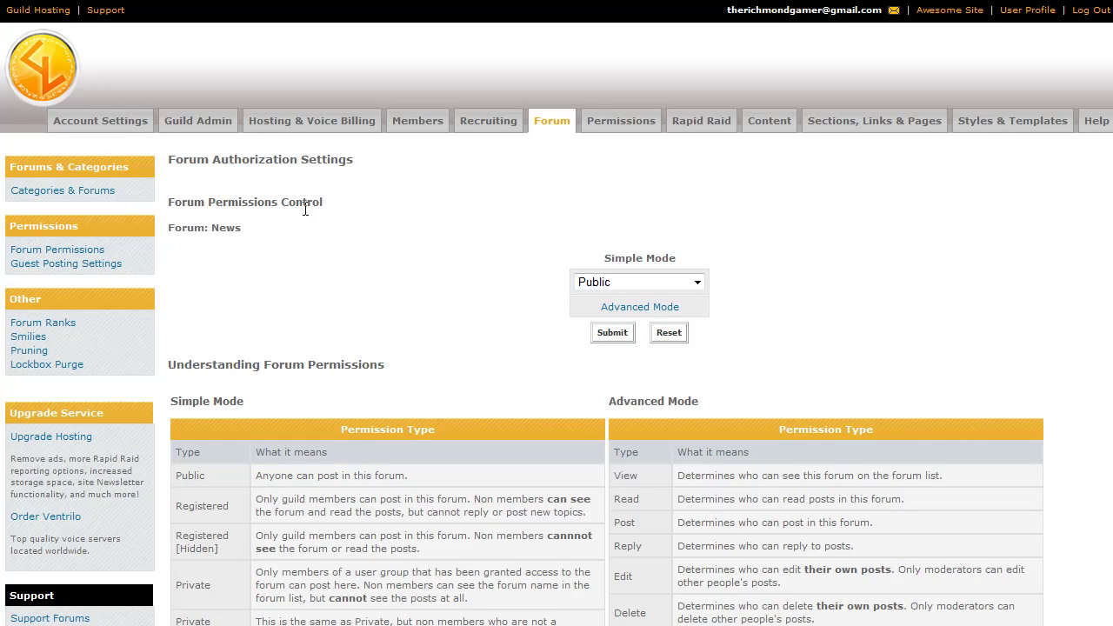
key("alt+Left")
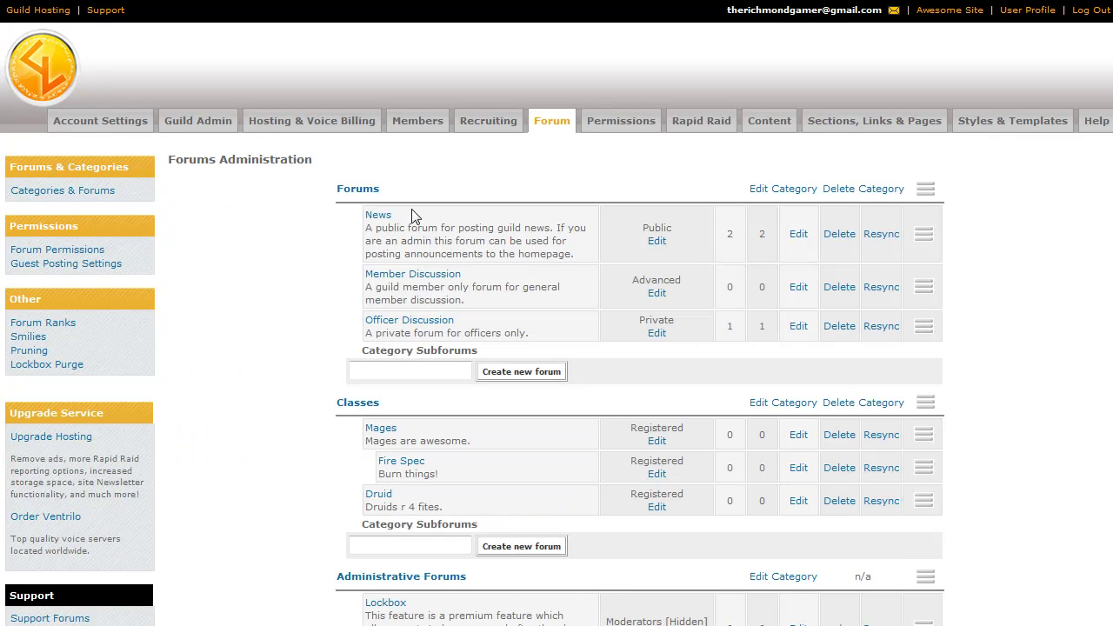
left_click(70, 255)
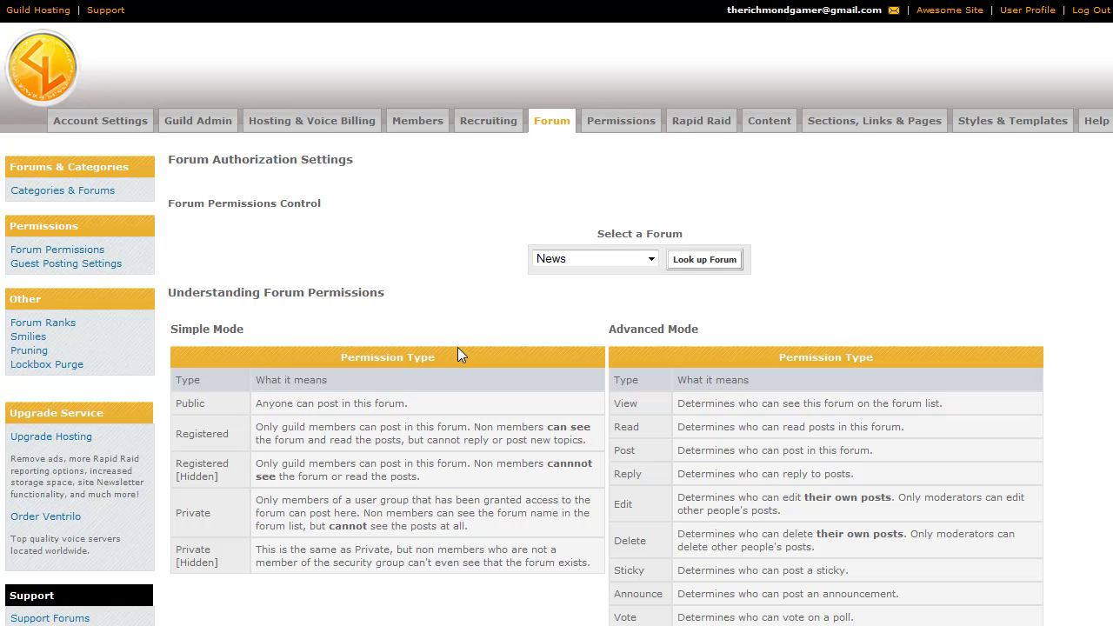
Step: Look up the News forum's permissions, leaving its simple access level at Public
left_click(703, 261)
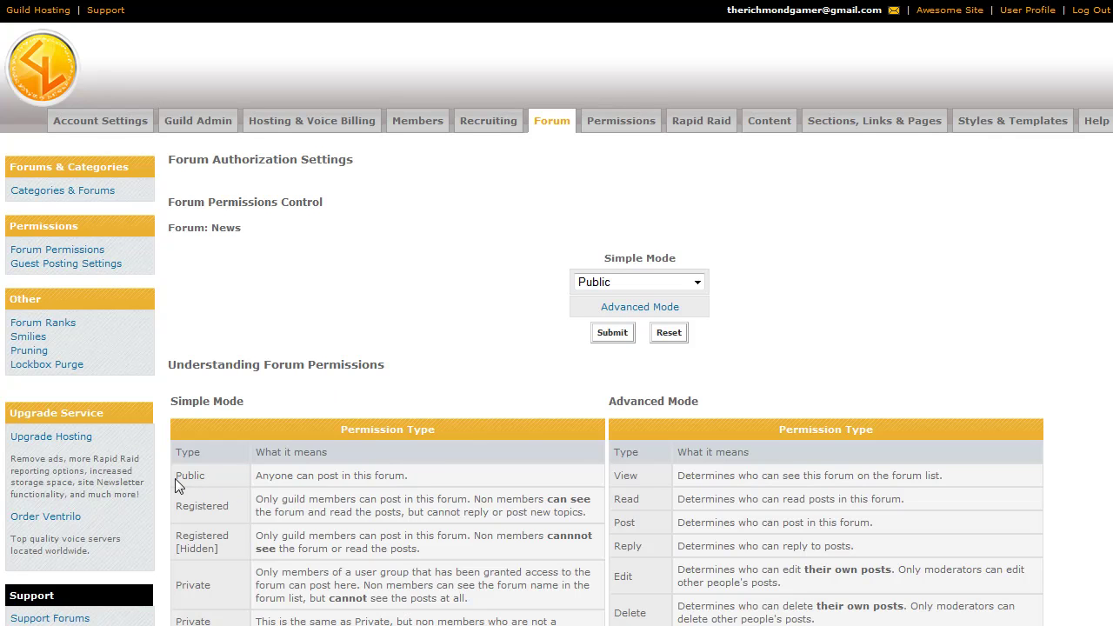
left_click_drag(174, 478, 450, 485)
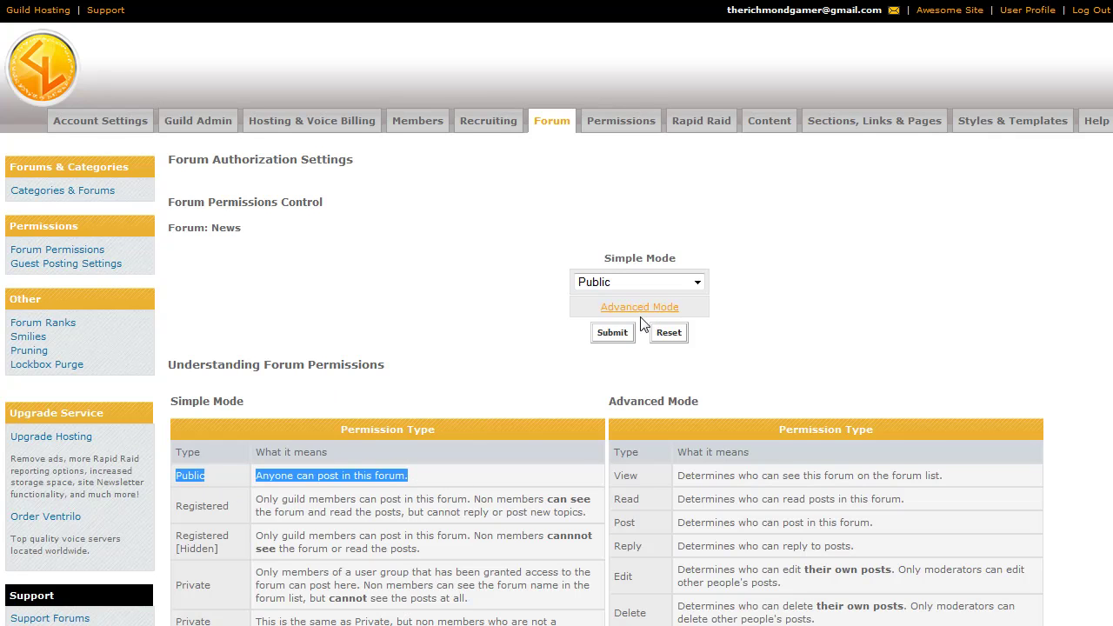
left_click(620, 289)
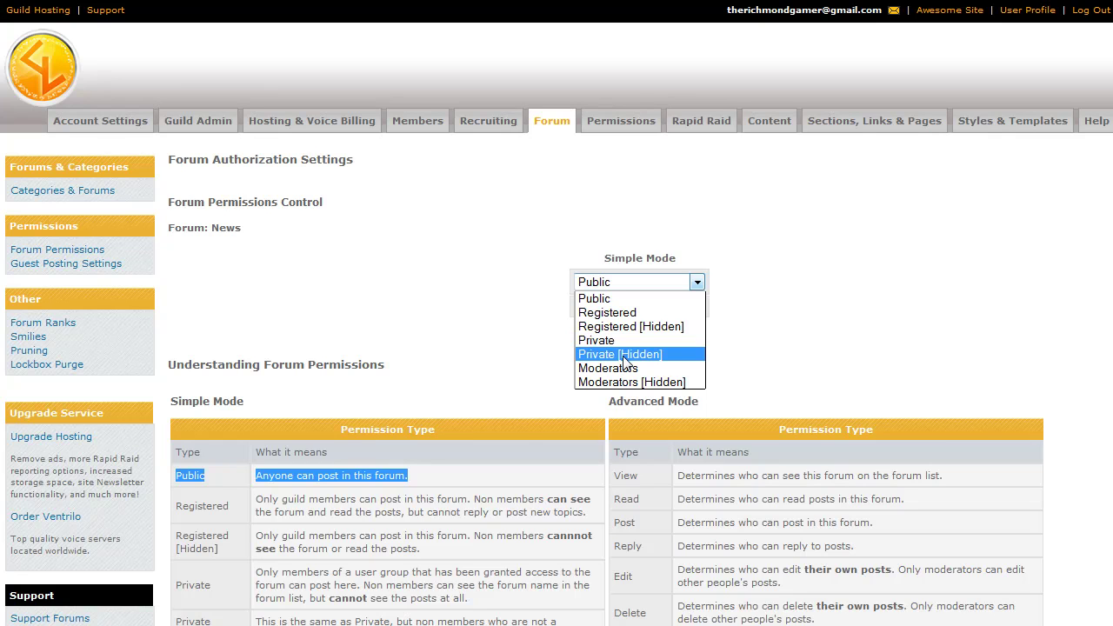
left_click(431, 315)
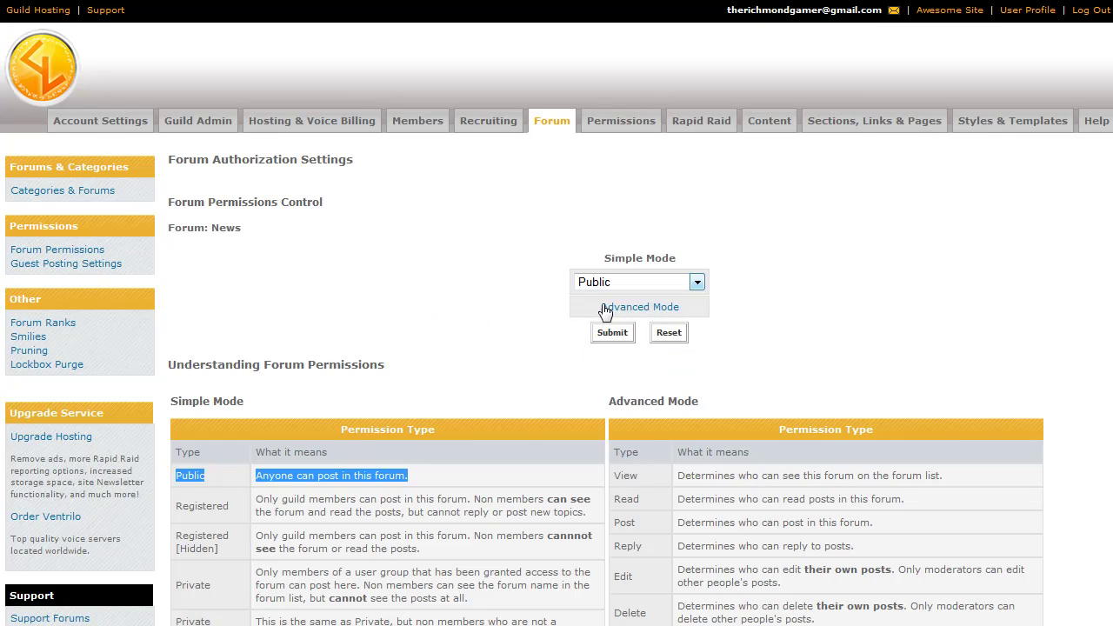
Step: Switch News permissions to Advanced Mode and set its Read permission to PRIVATE
left_click(654, 312)
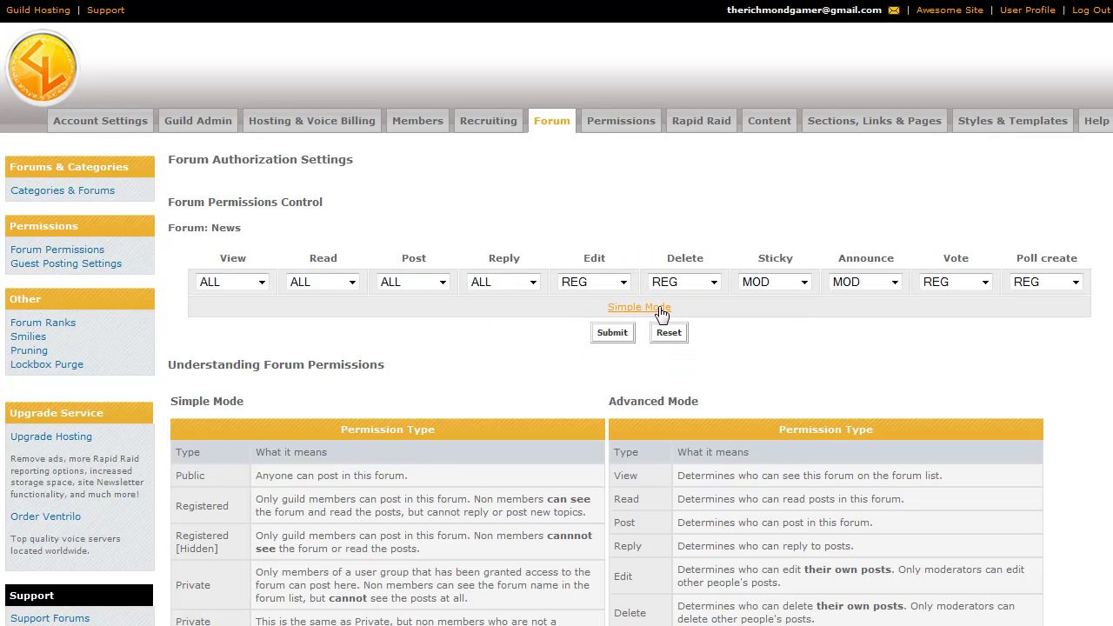
scroll(832, 378, "down", 2)
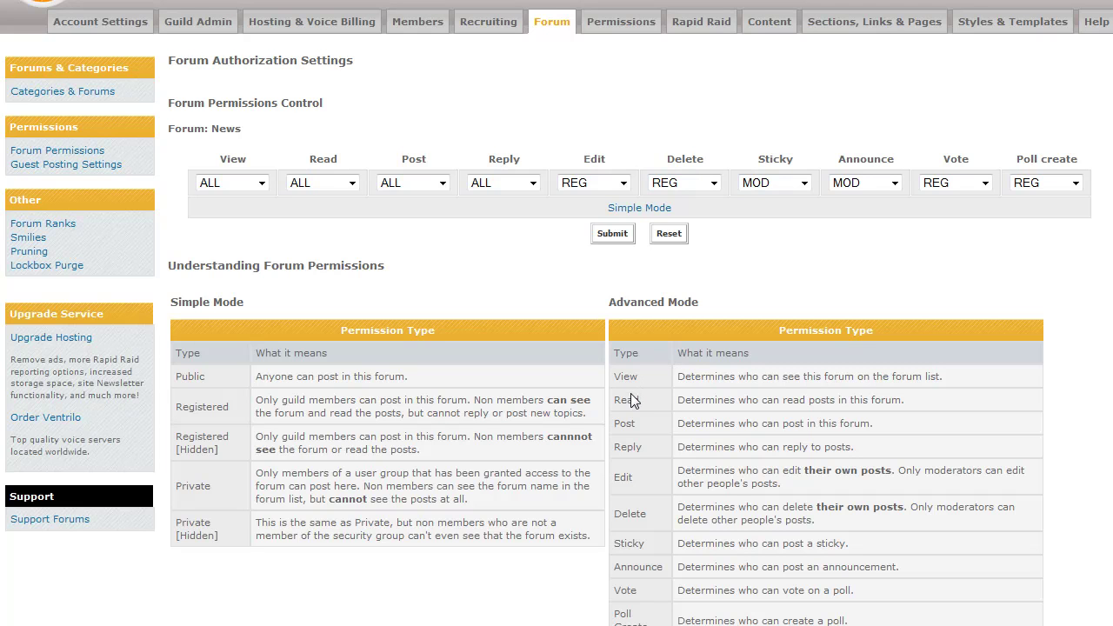
scroll(736, 388, "down", 2)
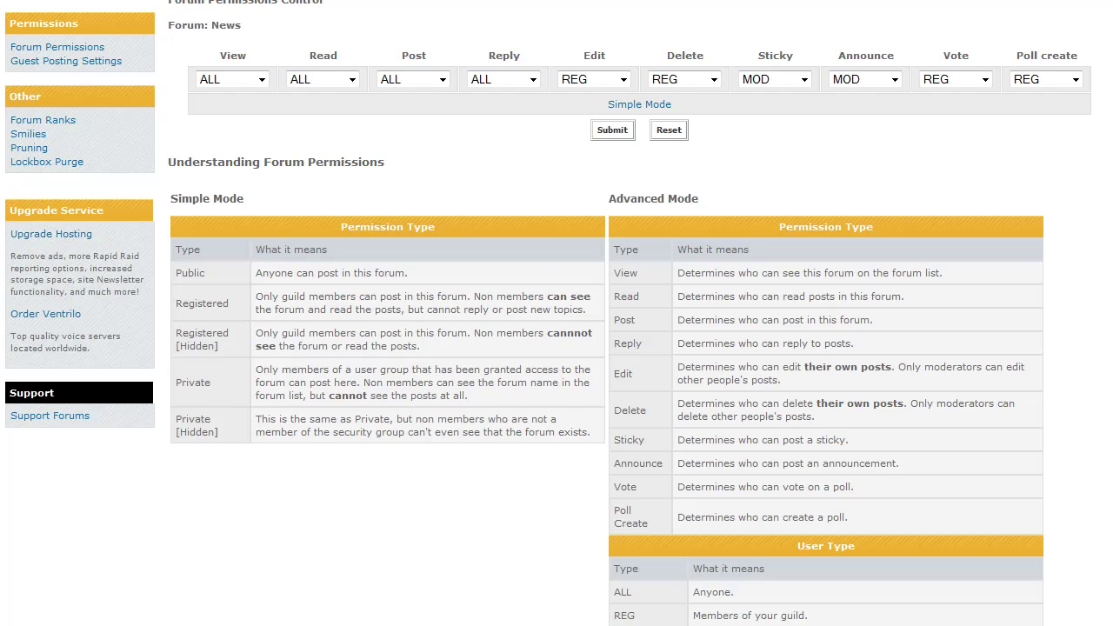
scroll(695, 318, "up", 3)
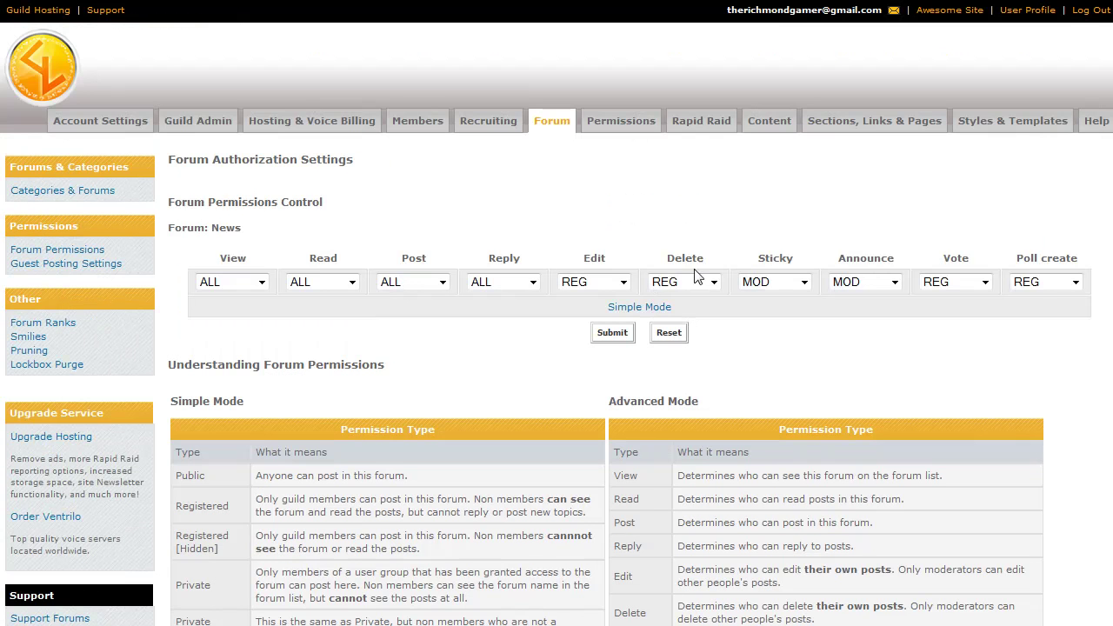
left_click(339, 283)
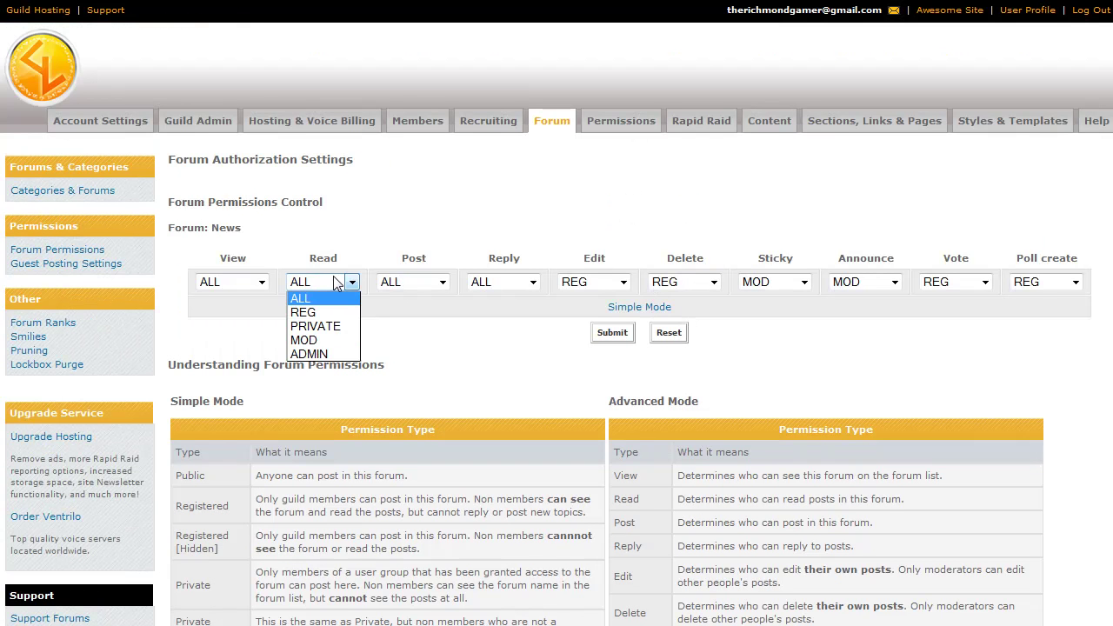
left_click(319, 328)
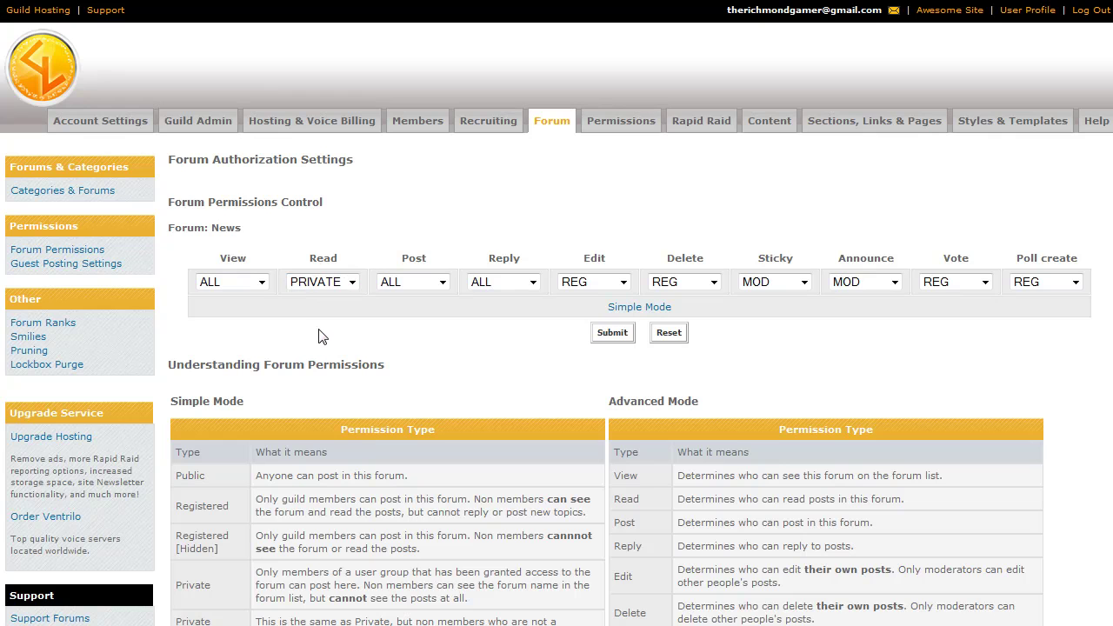
left_click(349, 285)
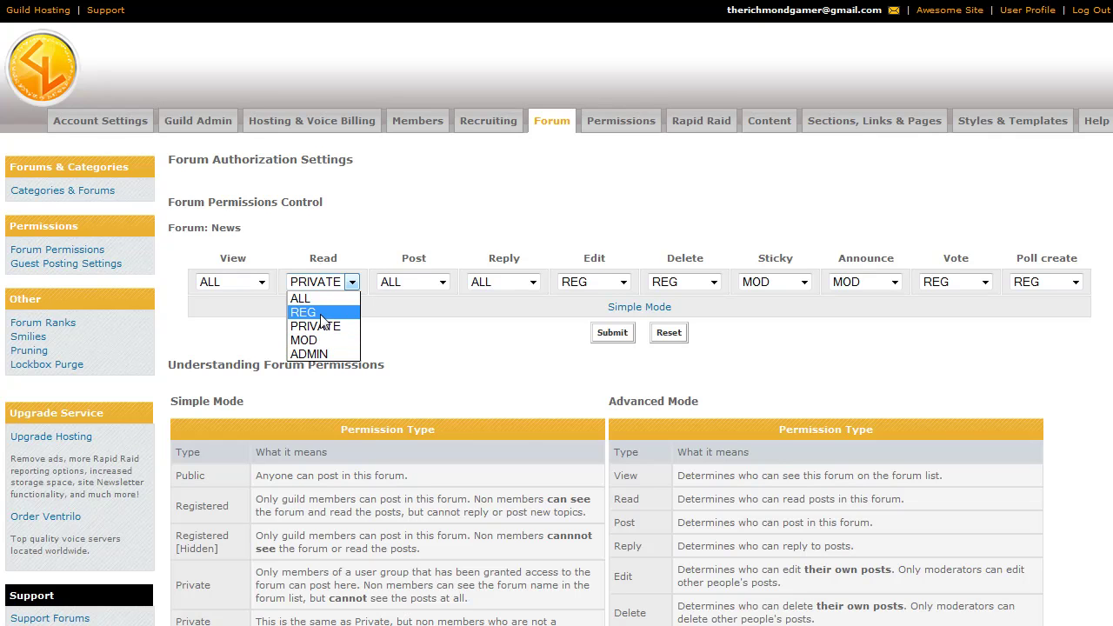
left_click(334, 251)
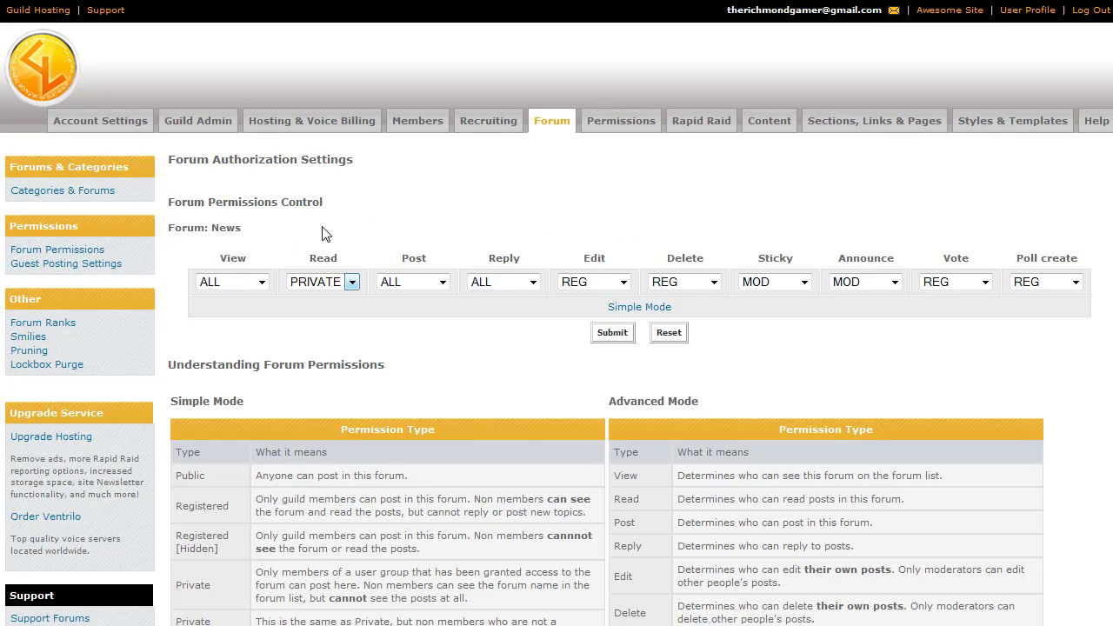
left_click(109, 271)
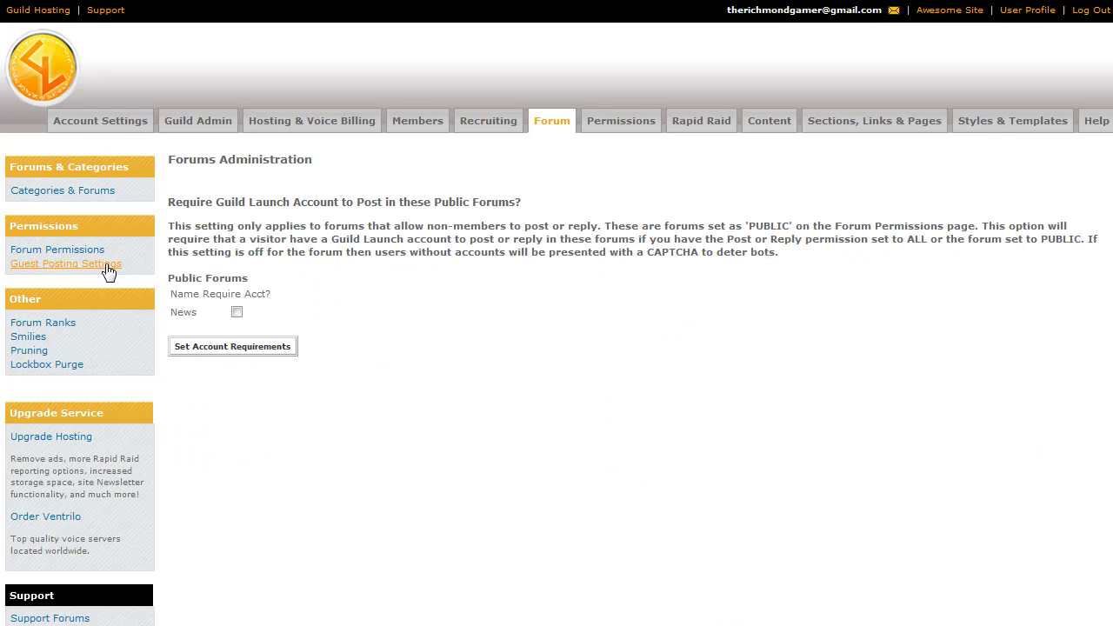
left_click(237, 314)
left_click(246, 350)
left_click(236, 312)
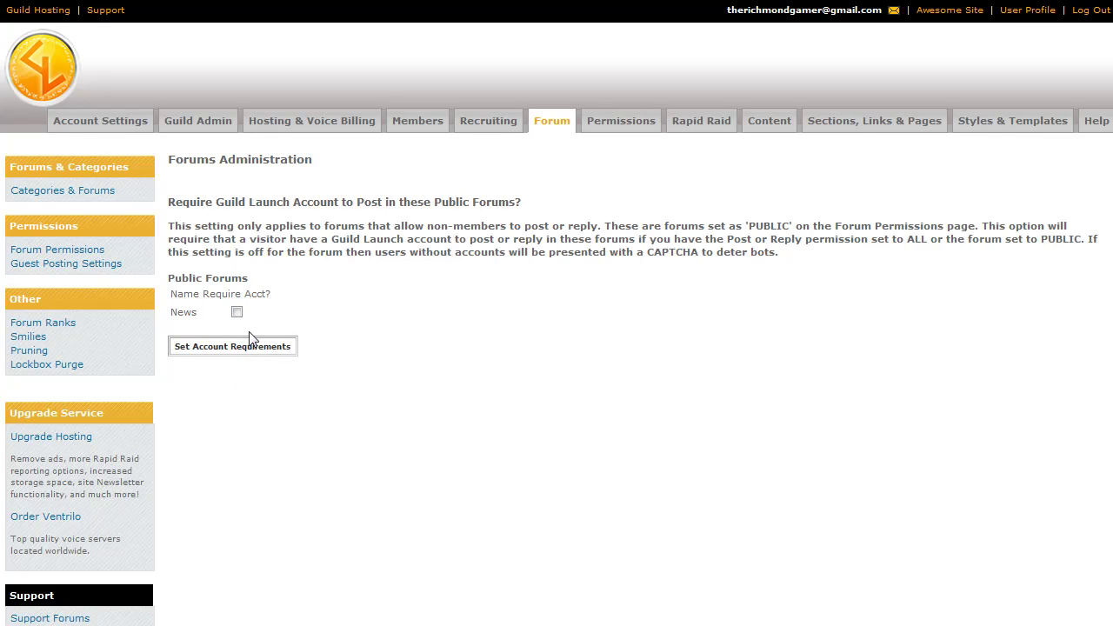
left_click(249, 338)
Step: Add a forum rank titled 'Newbs' with 0 minimum posts, then return to the rank list
left_click(43, 322)
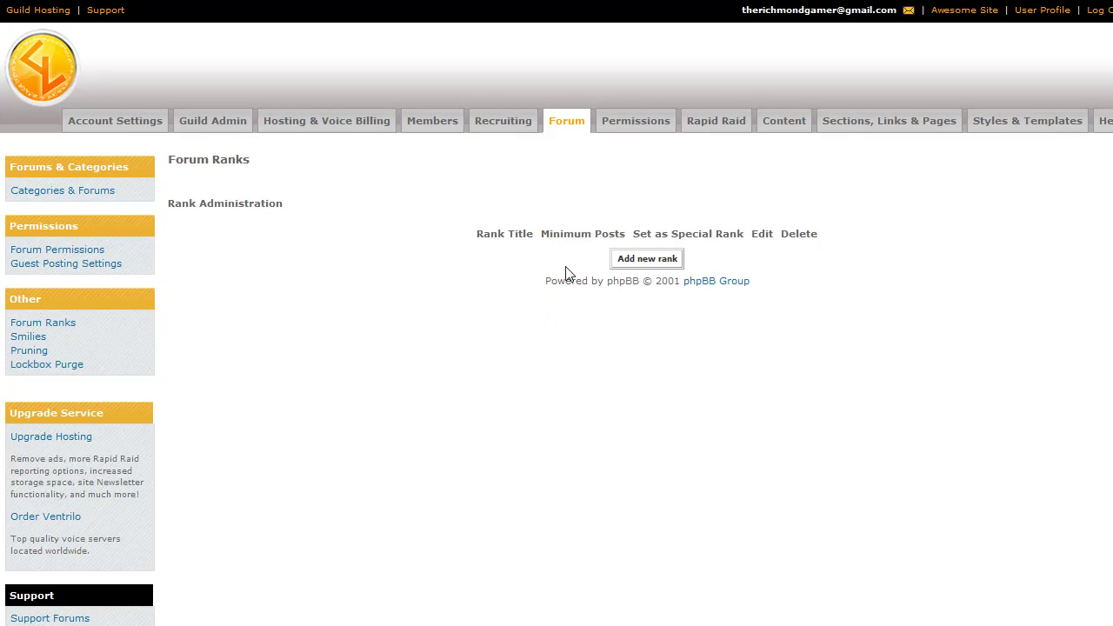
left_click(639, 261)
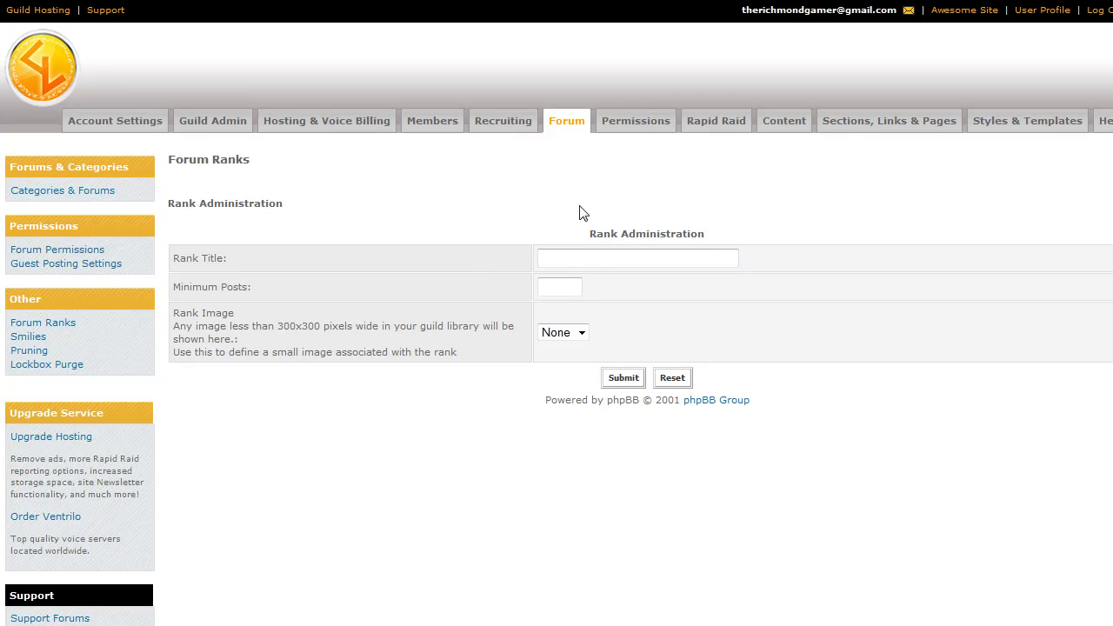
left_click(609, 258)
type("Newbs")
key("Tab")
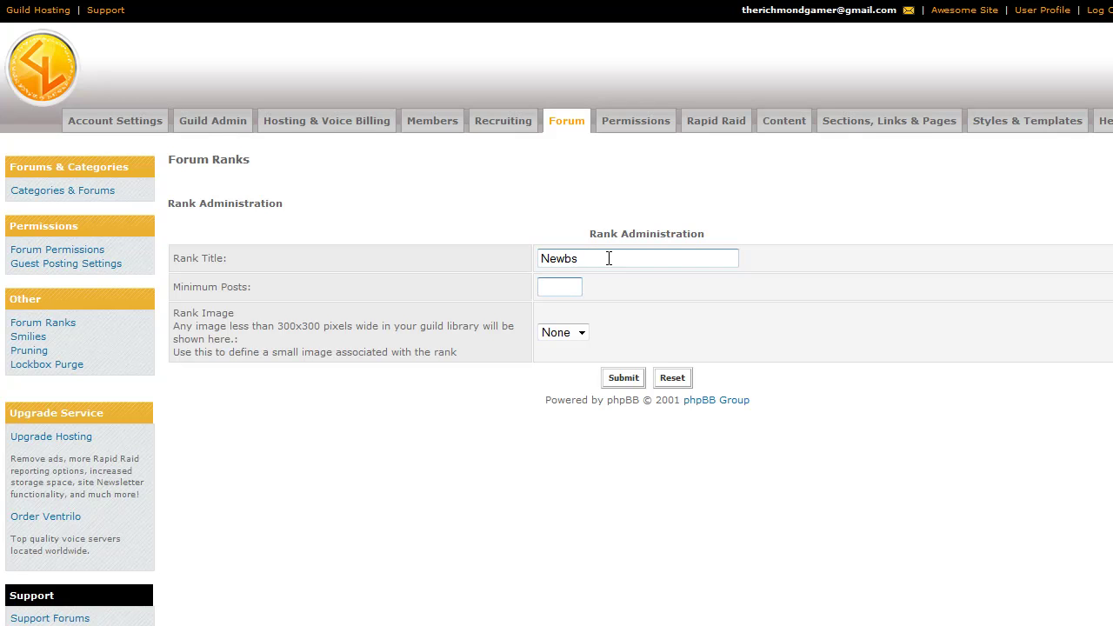
type("0")
left_click(620, 383)
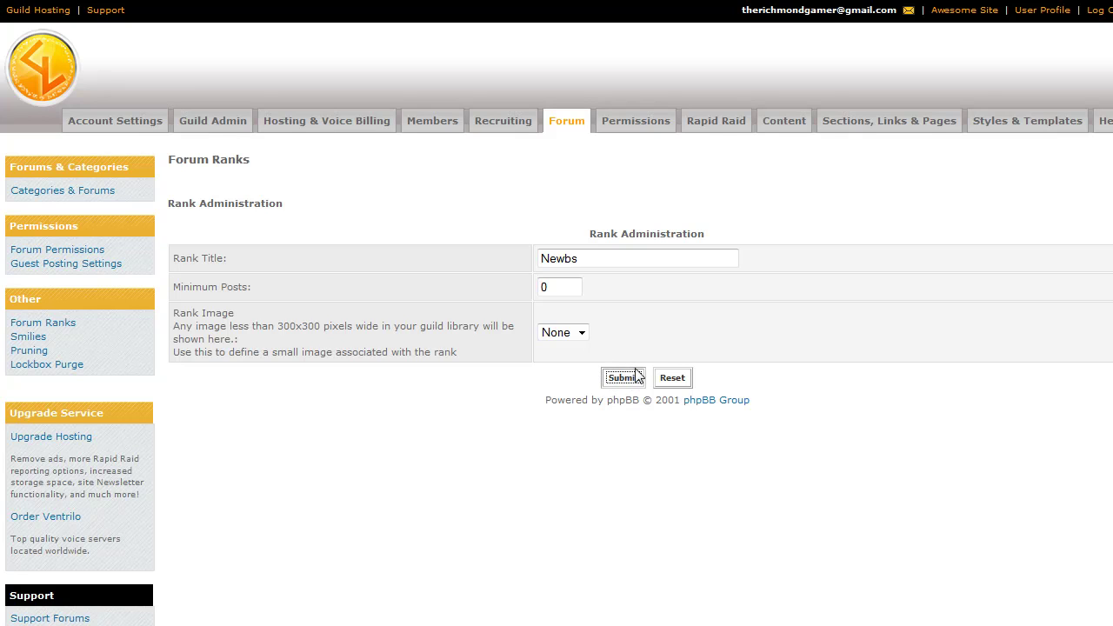
left_click(628, 379)
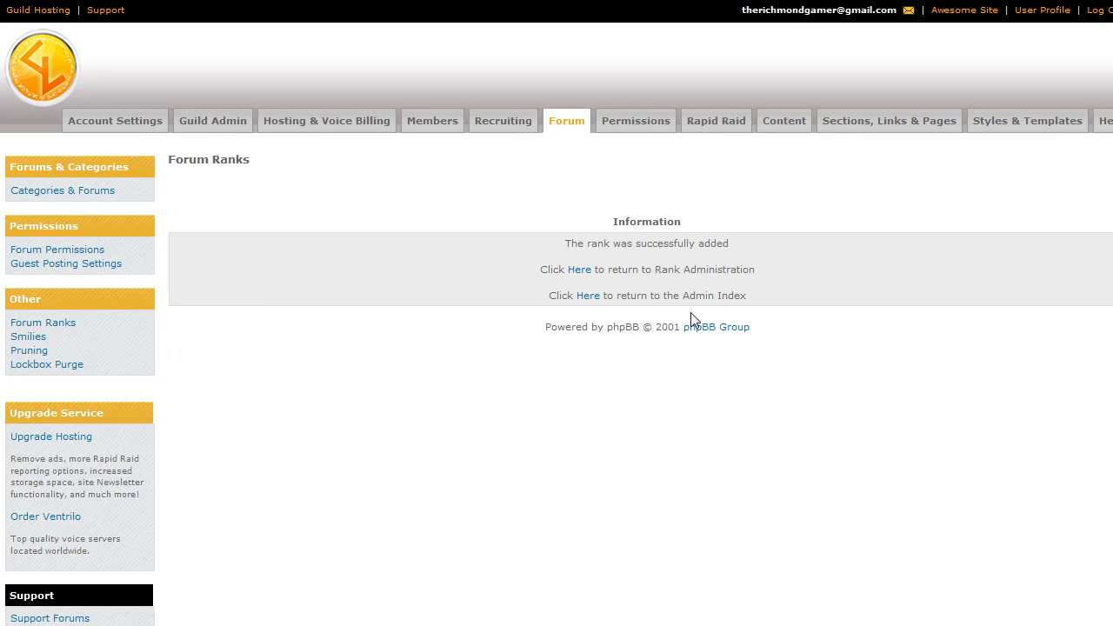
left_click(579, 271)
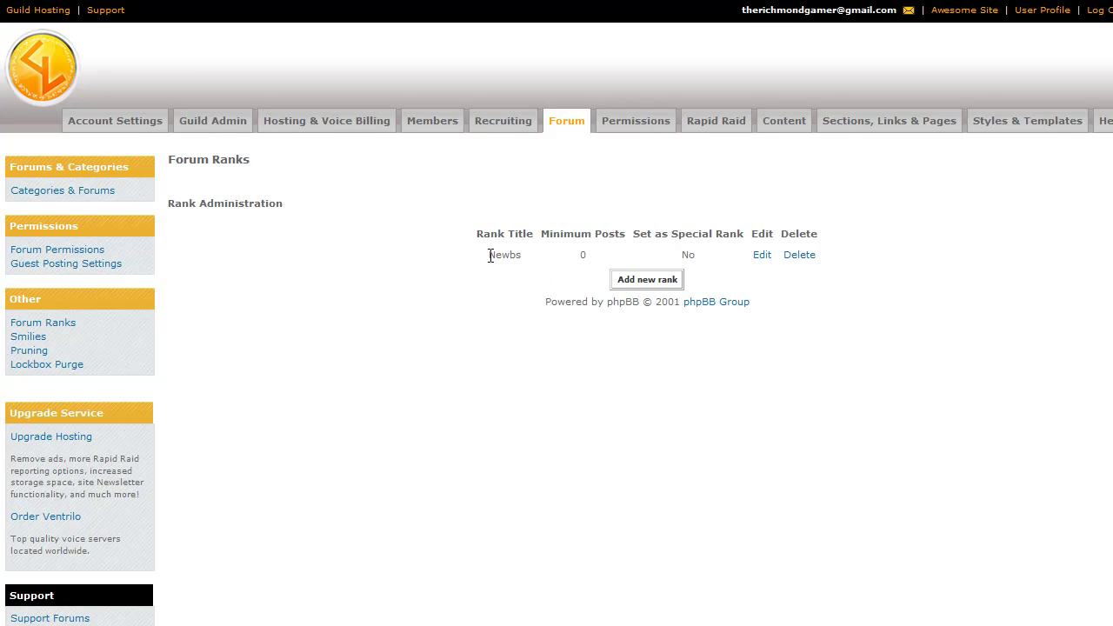
left_click_drag(490, 255, 773, 258)
Step: Add the forum rank 'Not Newbs' with 1 minimum post and no rank image
left_click(635, 282)
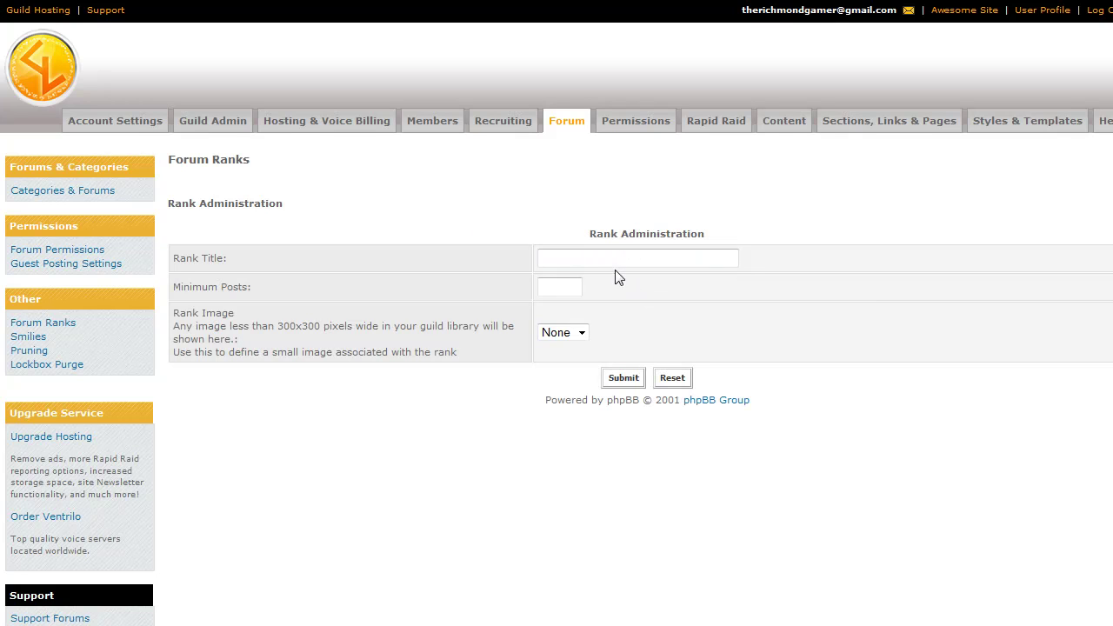
left_click(611, 258)
type("Not Newbs")
key("Tab")
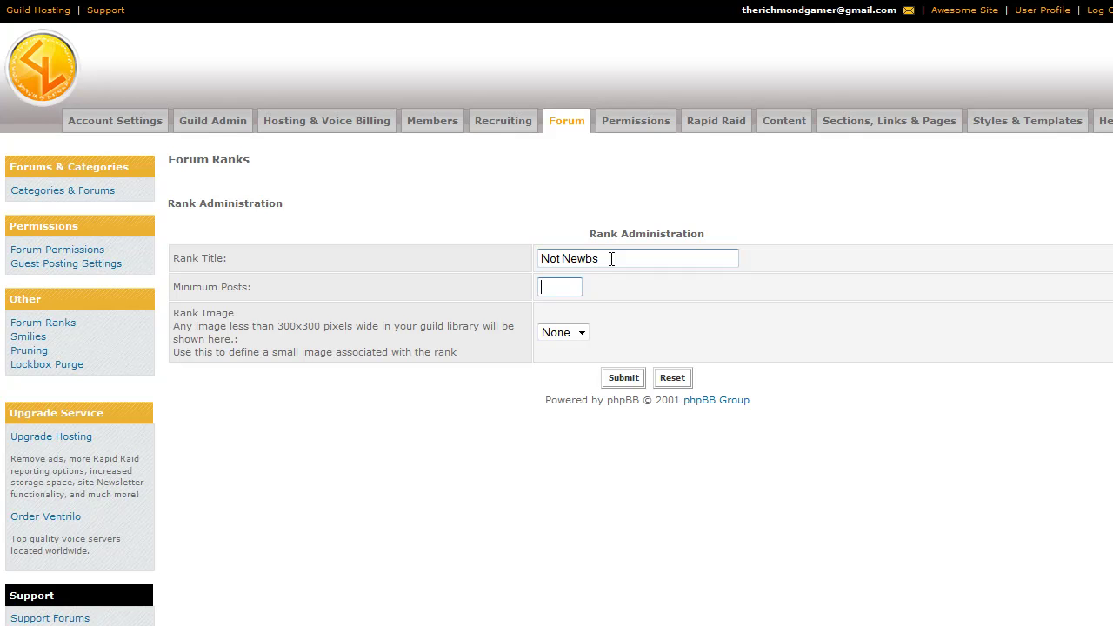
type("1")
left_click(621, 379)
left_click(581, 334)
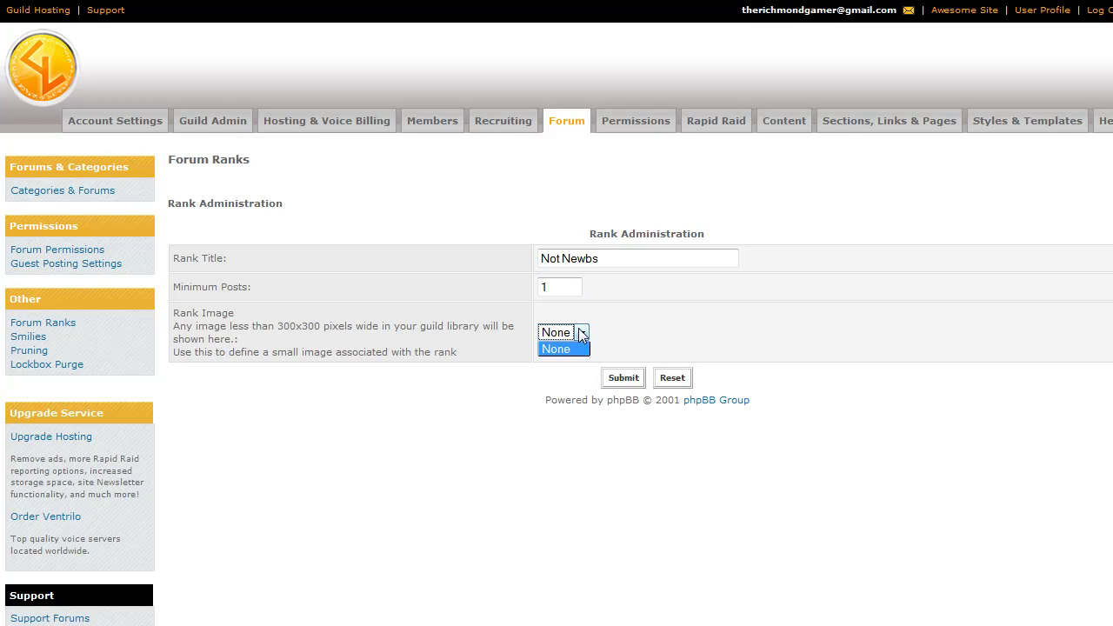
left_click(583, 336)
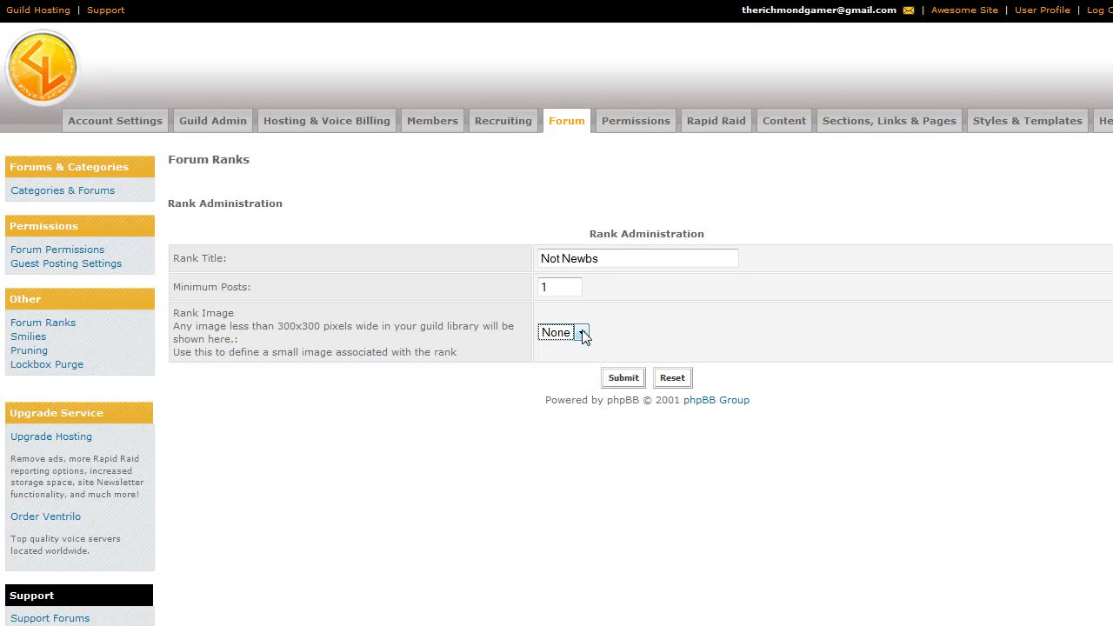
left_click(621, 381)
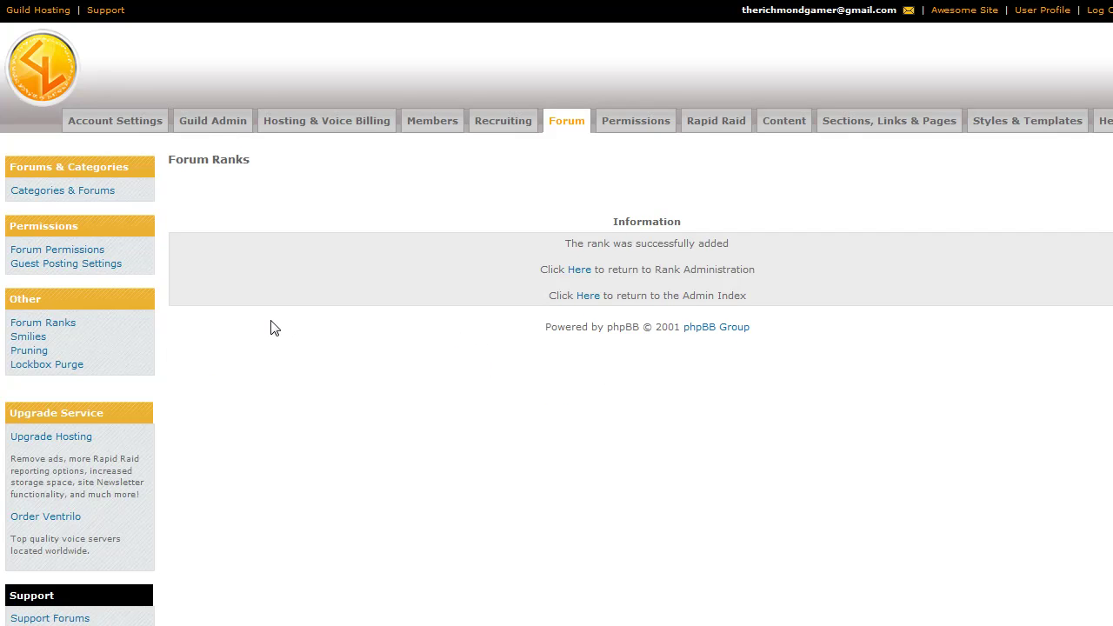
Step: Prune All Forums of topics with no replies in the last 7 days
left_click(39, 353)
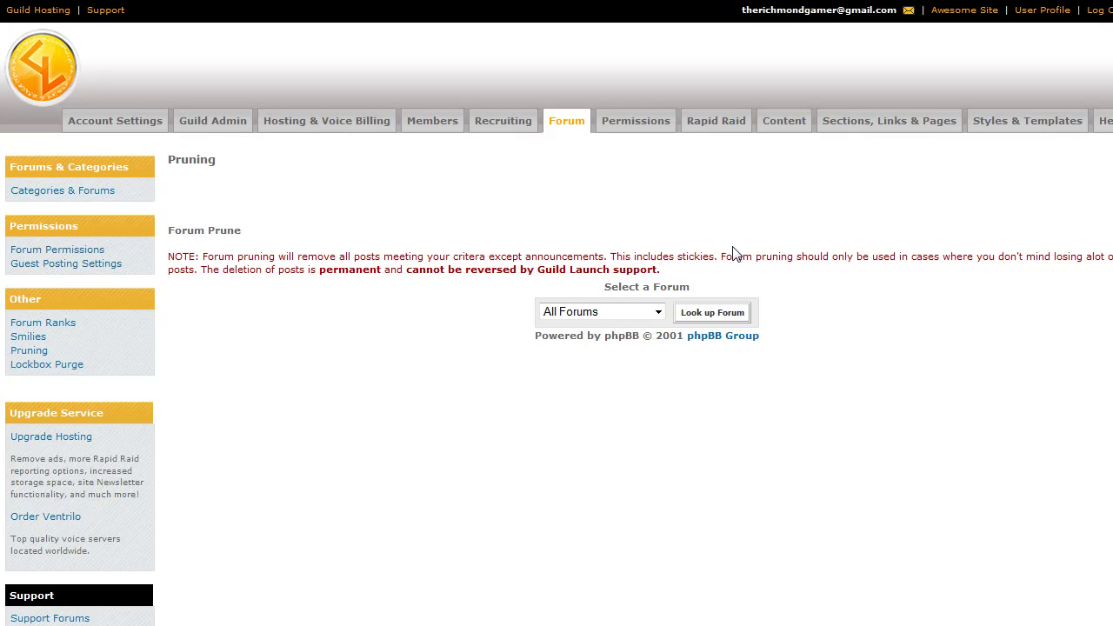
left_click(707, 315)
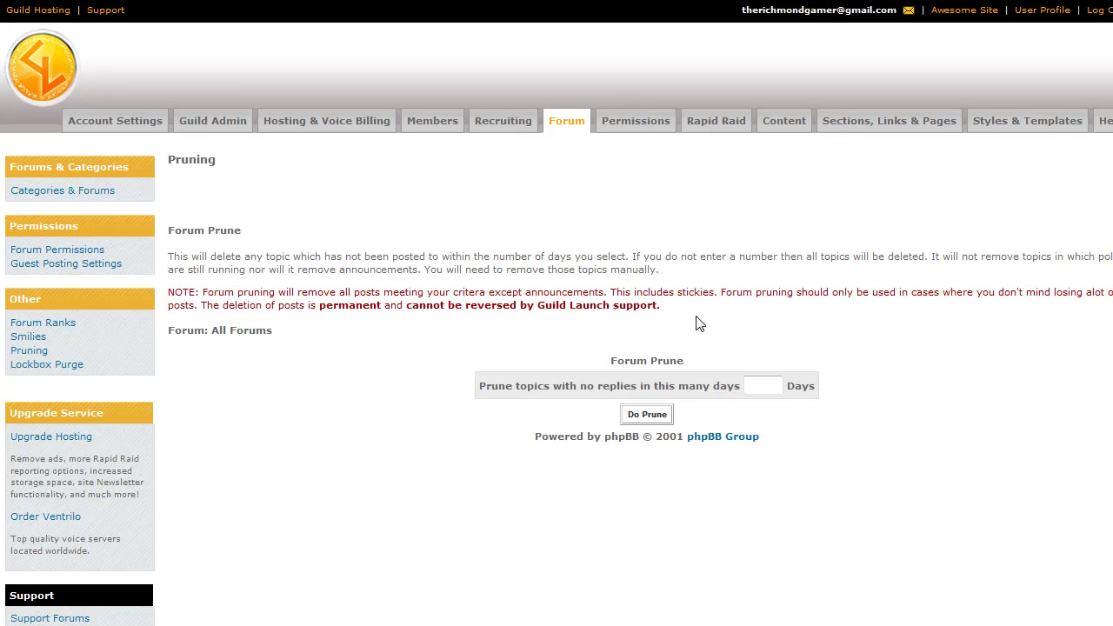
left_click(759, 386)
type("7")
left_click(659, 419)
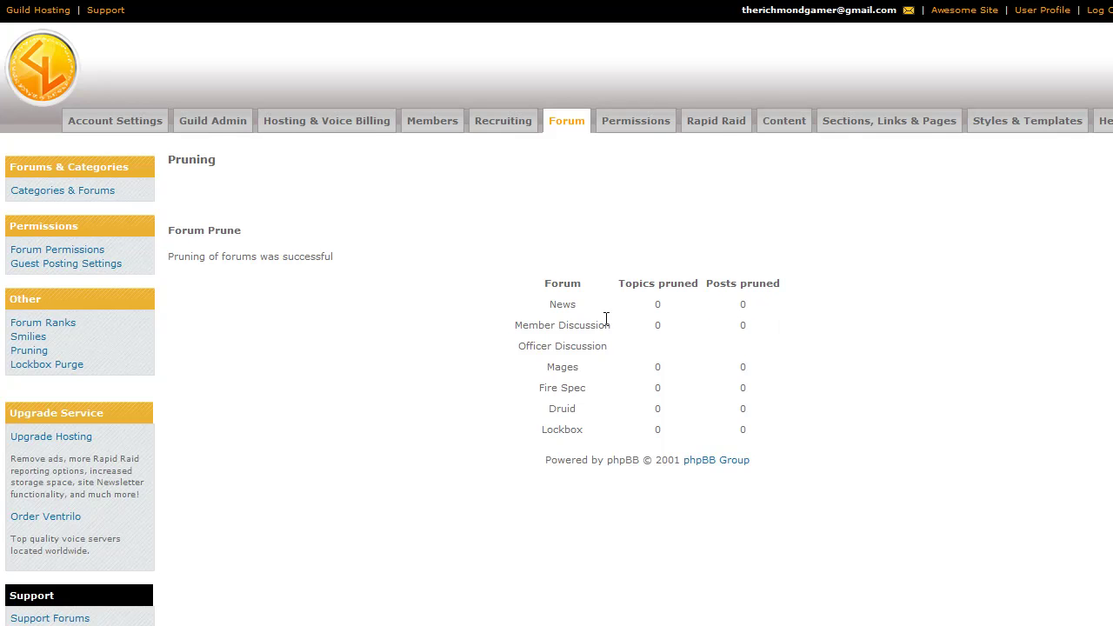
Step: View the Lockbox Purge form, then the Categories & Forums list down to the Classes category
left_click(75, 367)
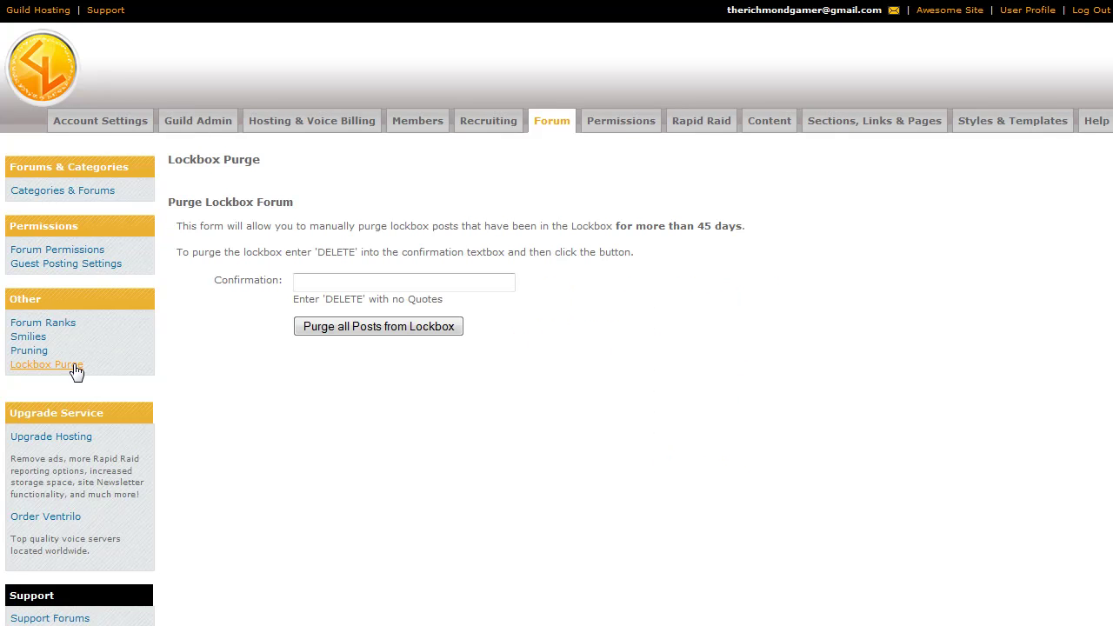
left_click(54, 192)
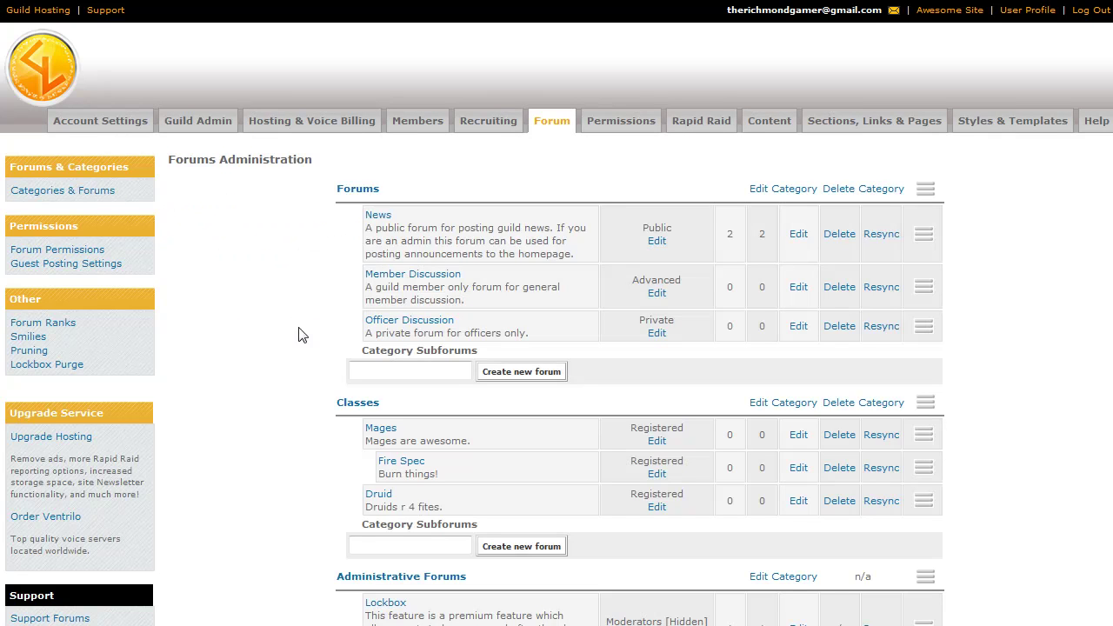
scroll(487, 392, "down", 1)
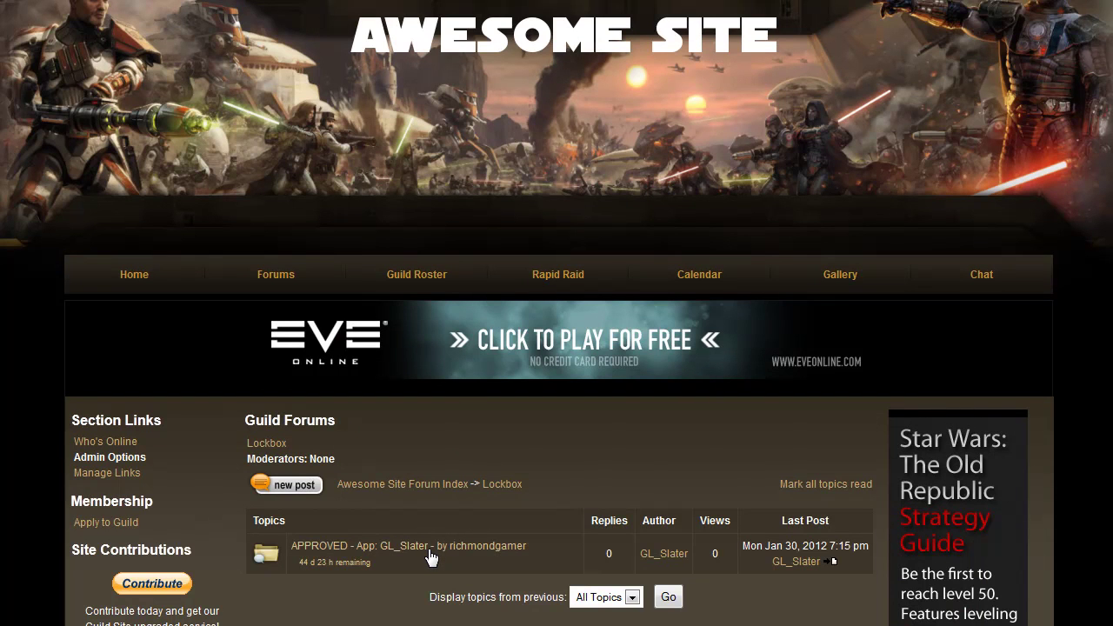
scroll(441, 556, "up", 2)
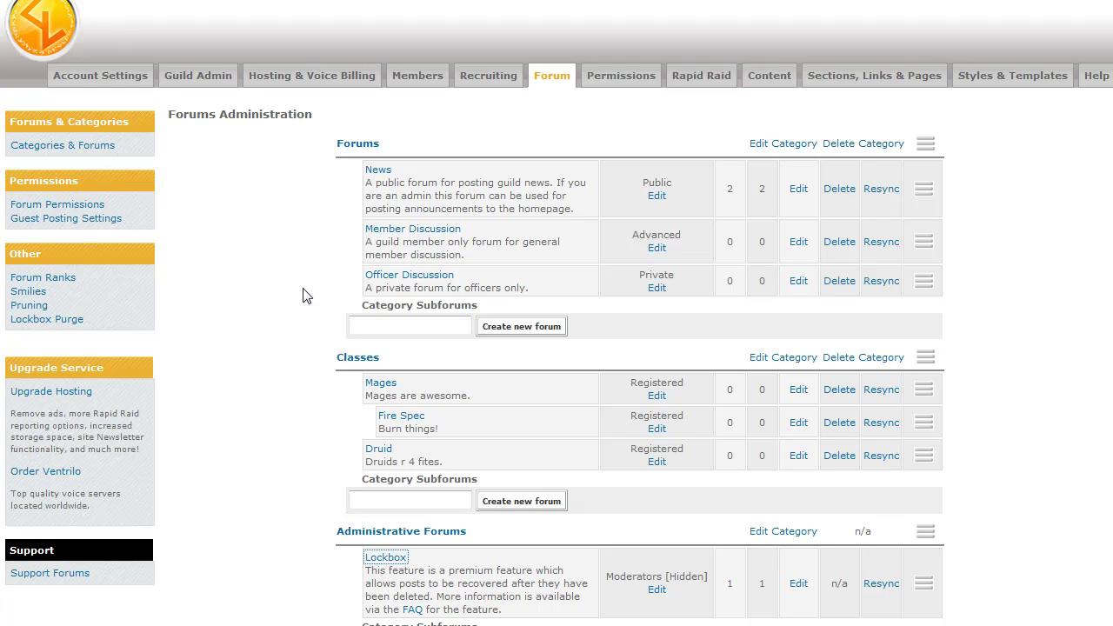
Step: Purge all posts from the Lockbox, entering 'DELETE' as the confirmation
left_click(77, 323)
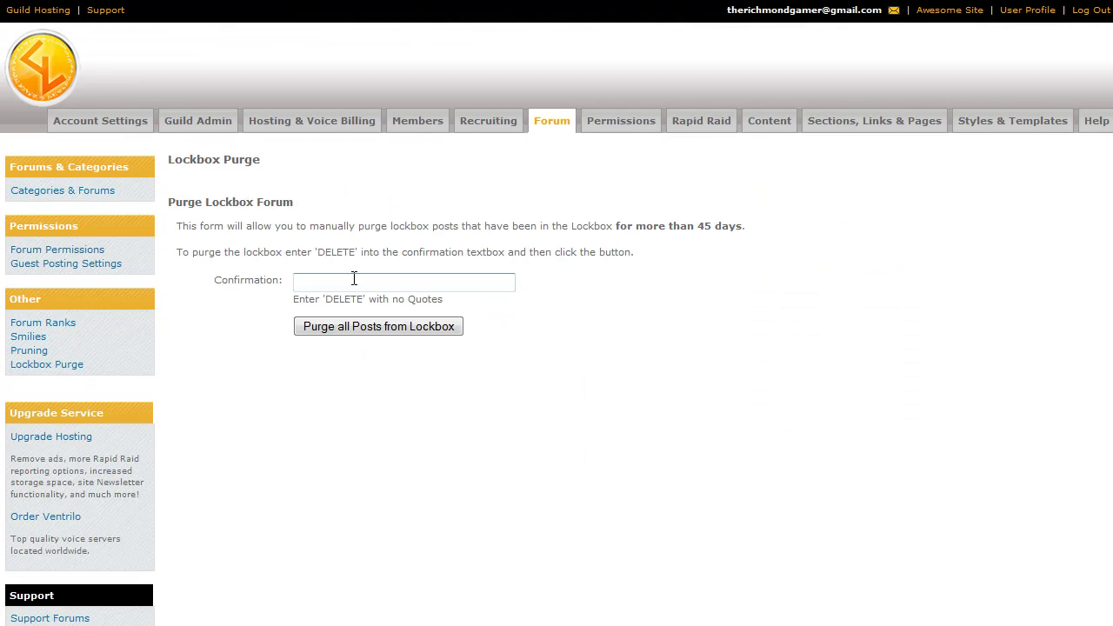
left_click(353, 279)
type("DELETE")
left_click(357, 336)
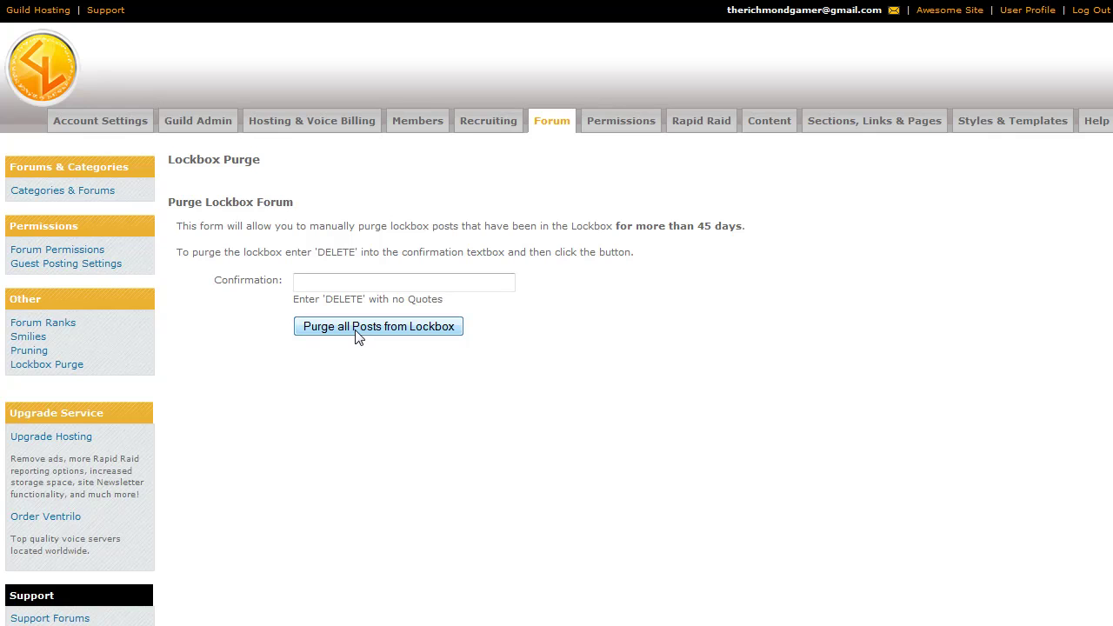